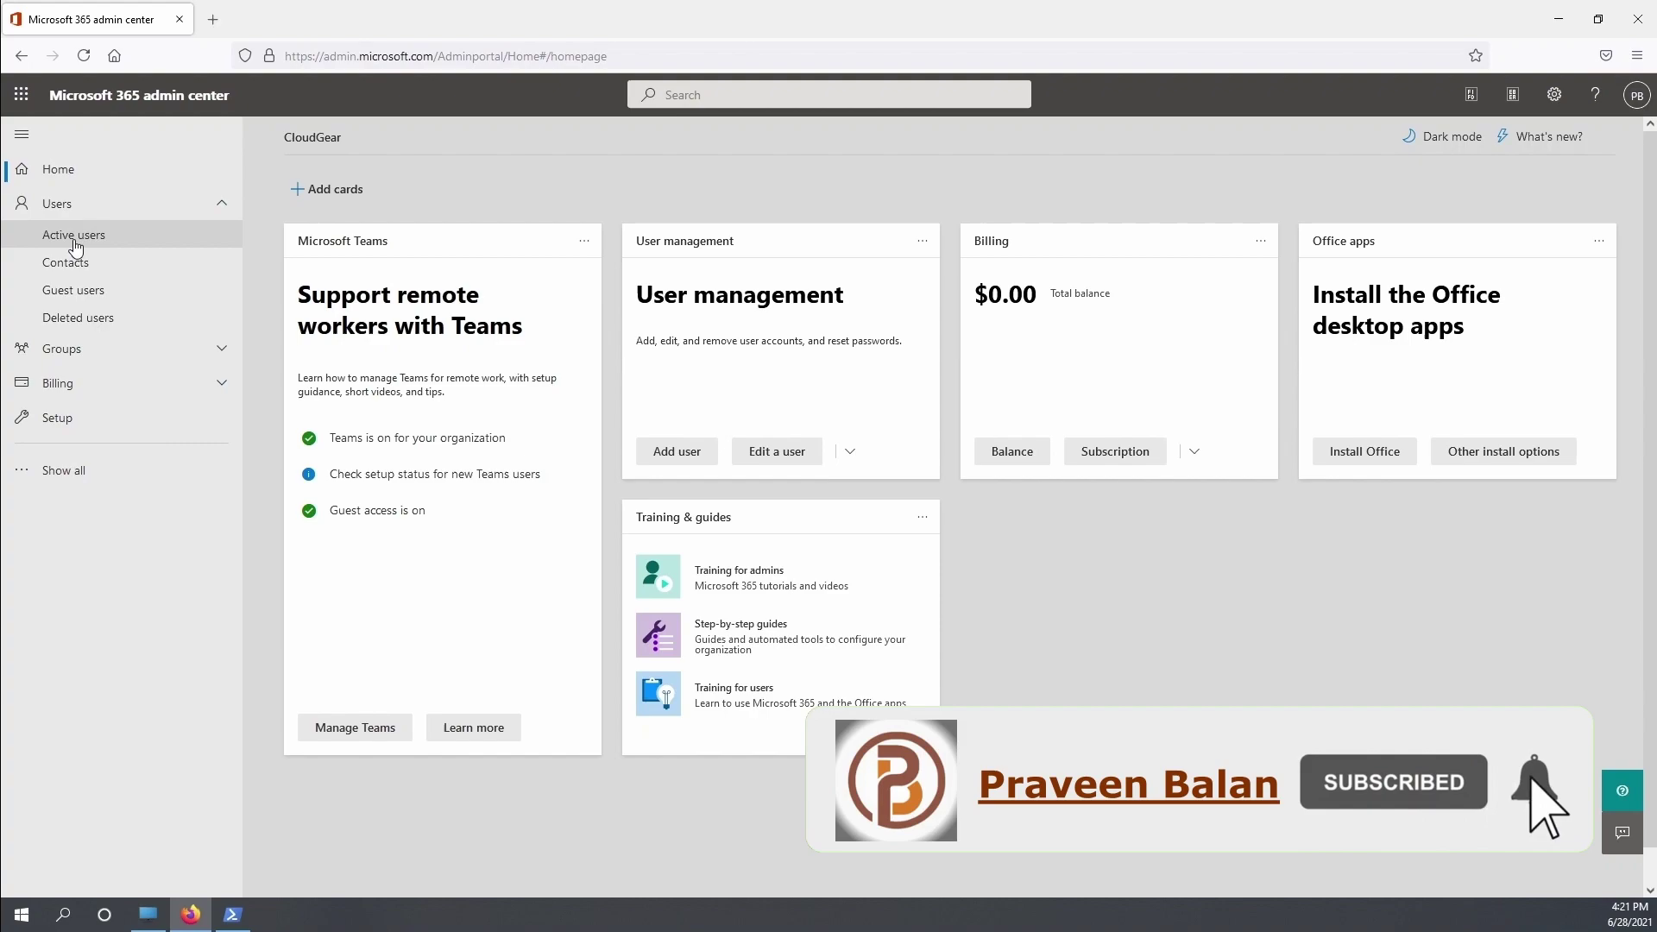
From Users > Active users, open the Demo User account details pane
left_click(75, 243)
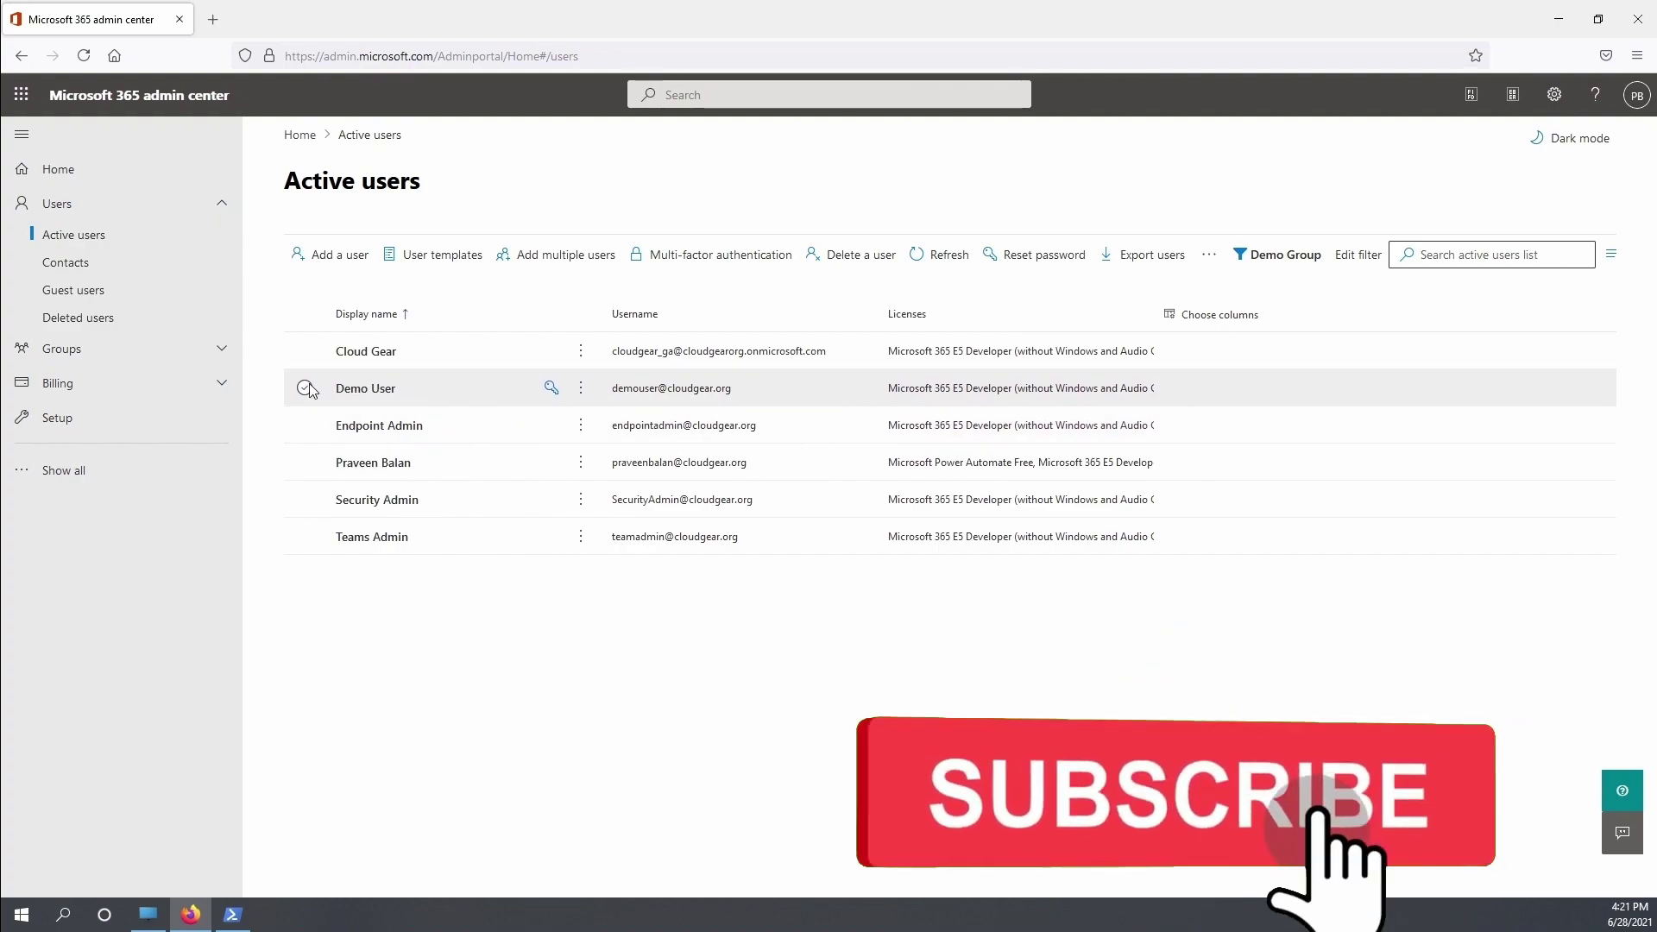
left_click(364, 390)
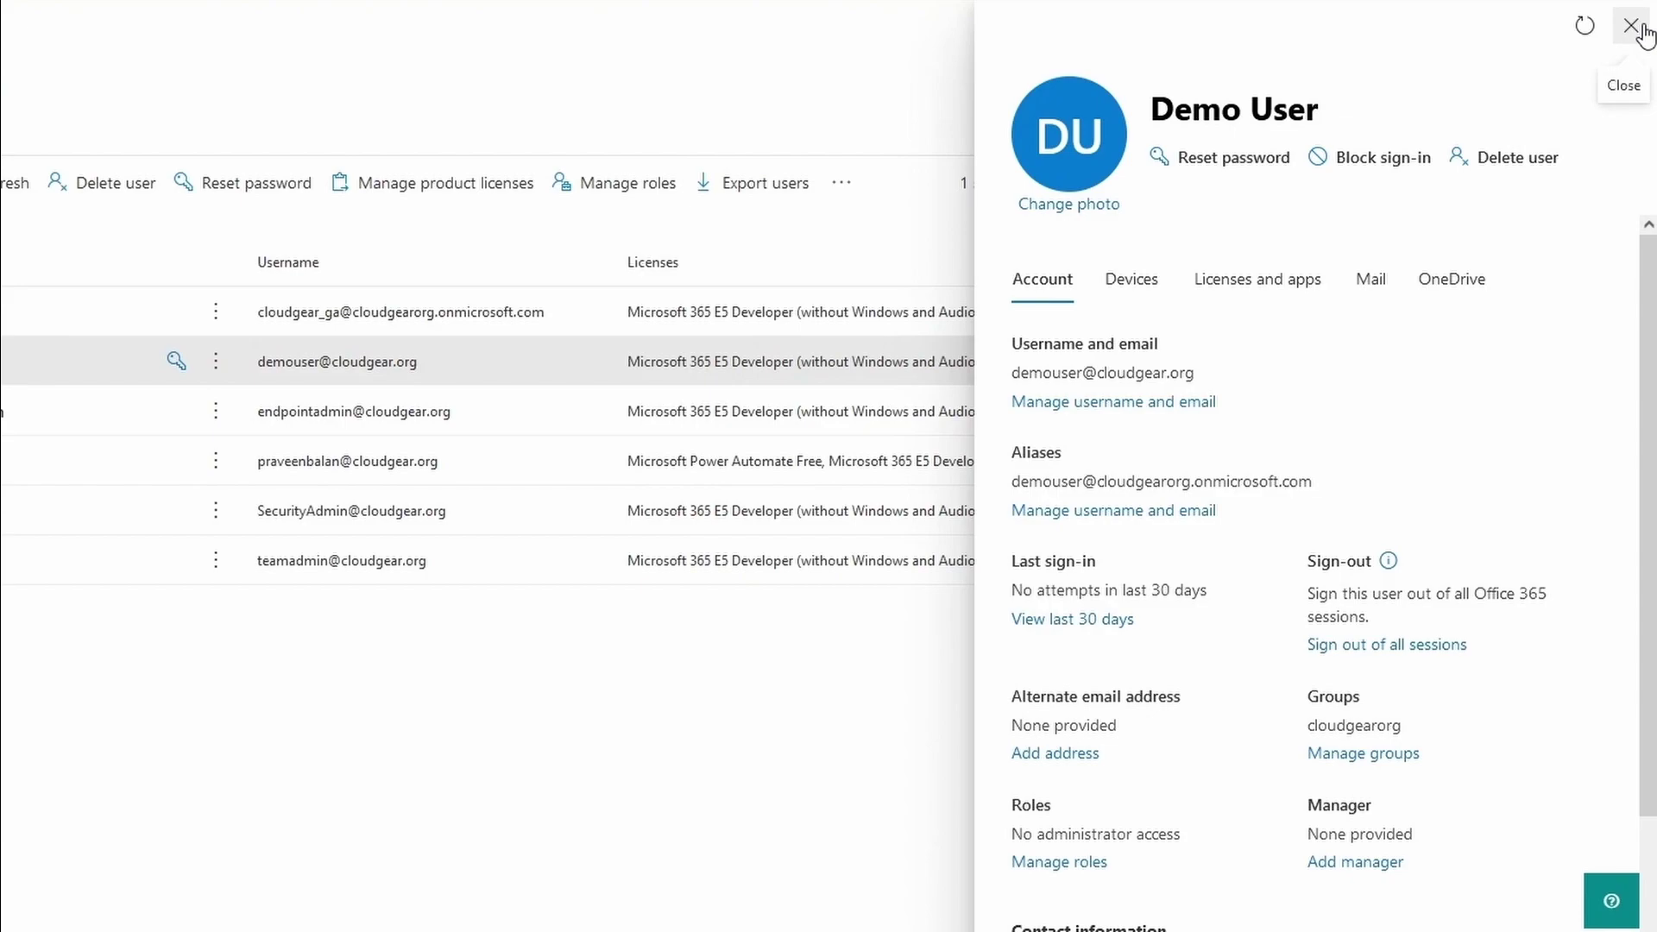
Tick 'Block this user from signing in' for Demo User and save the change
left_click(1381, 157)
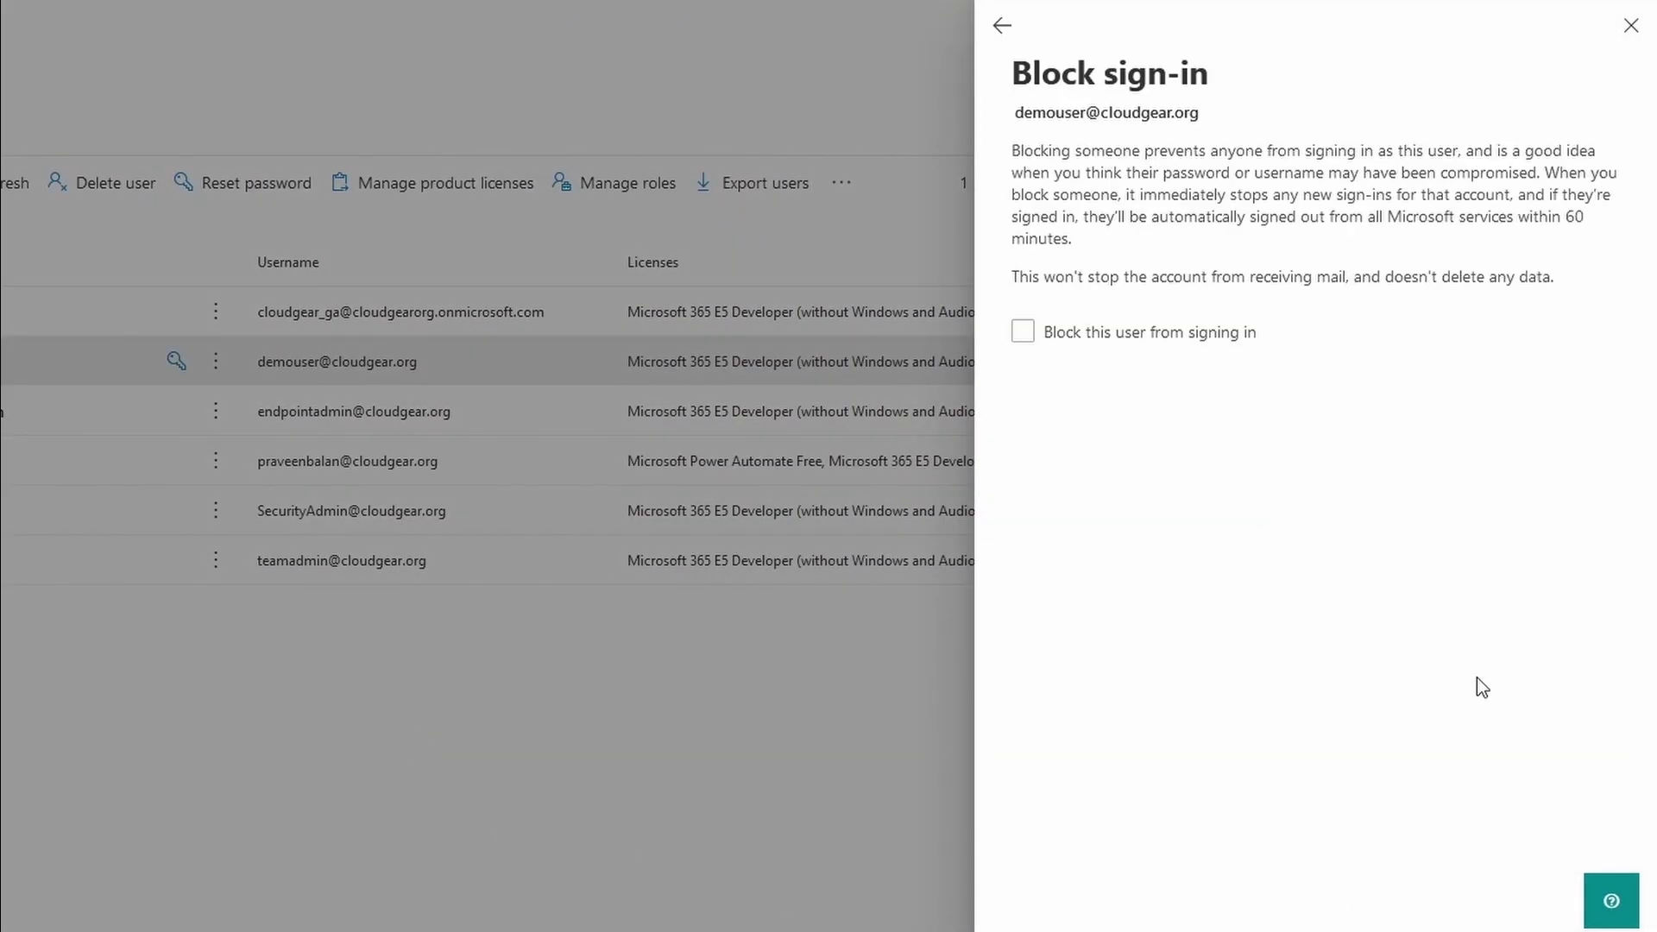
left_click(1023, 331)
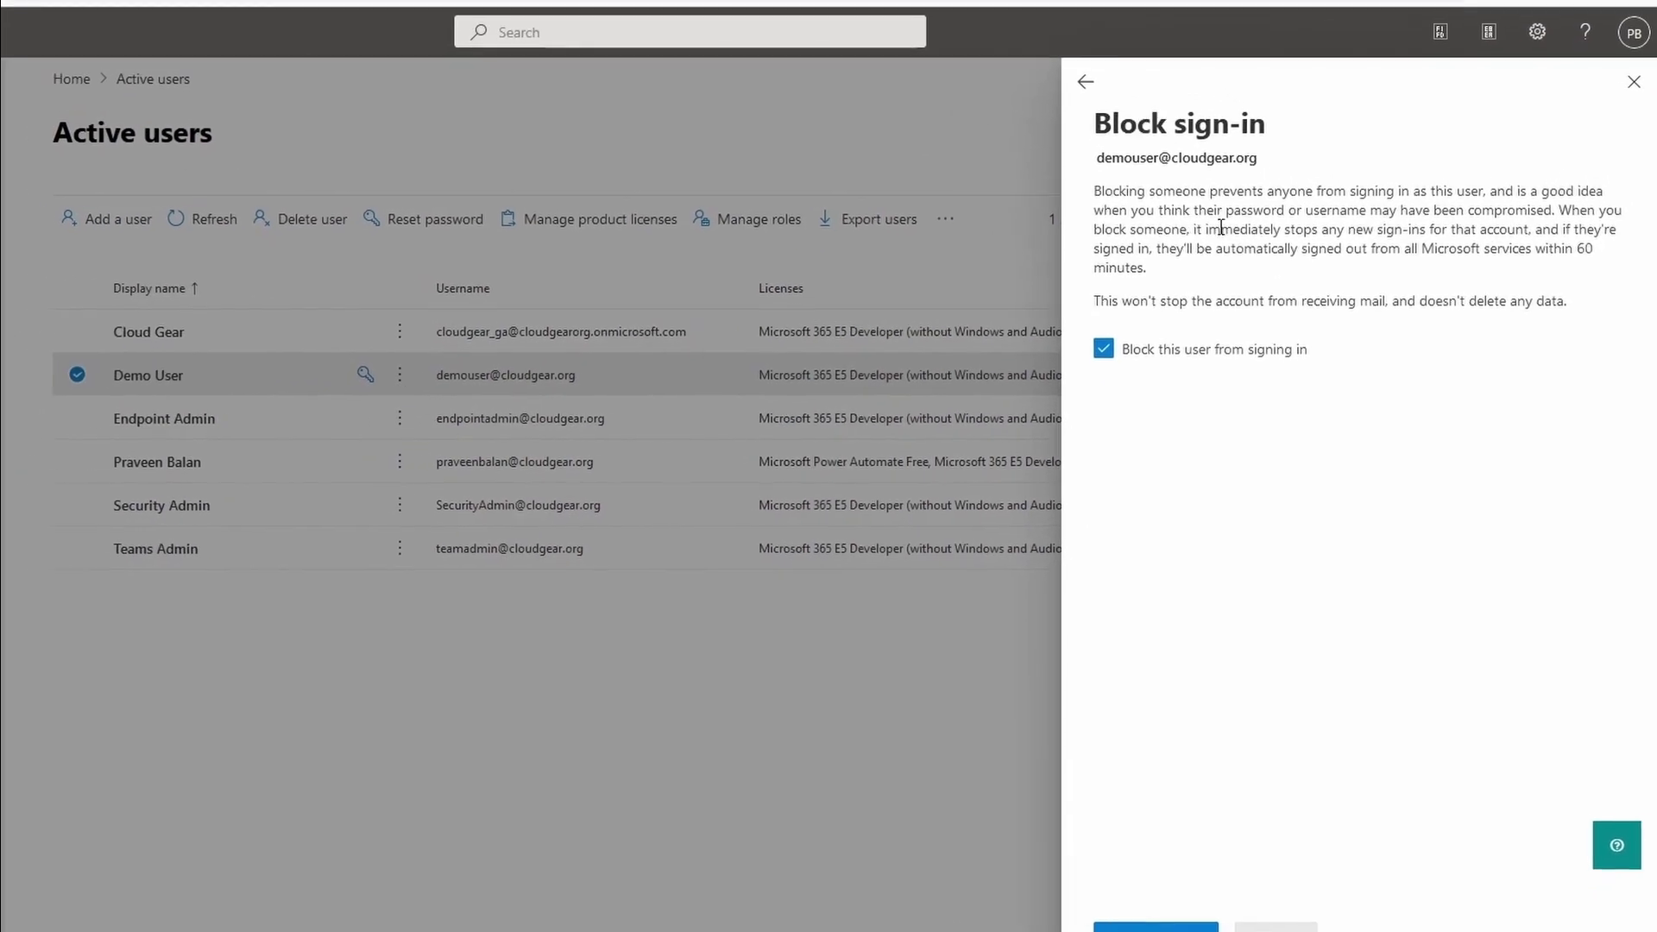
left_click_drag(1160, 151, 1219, 172)
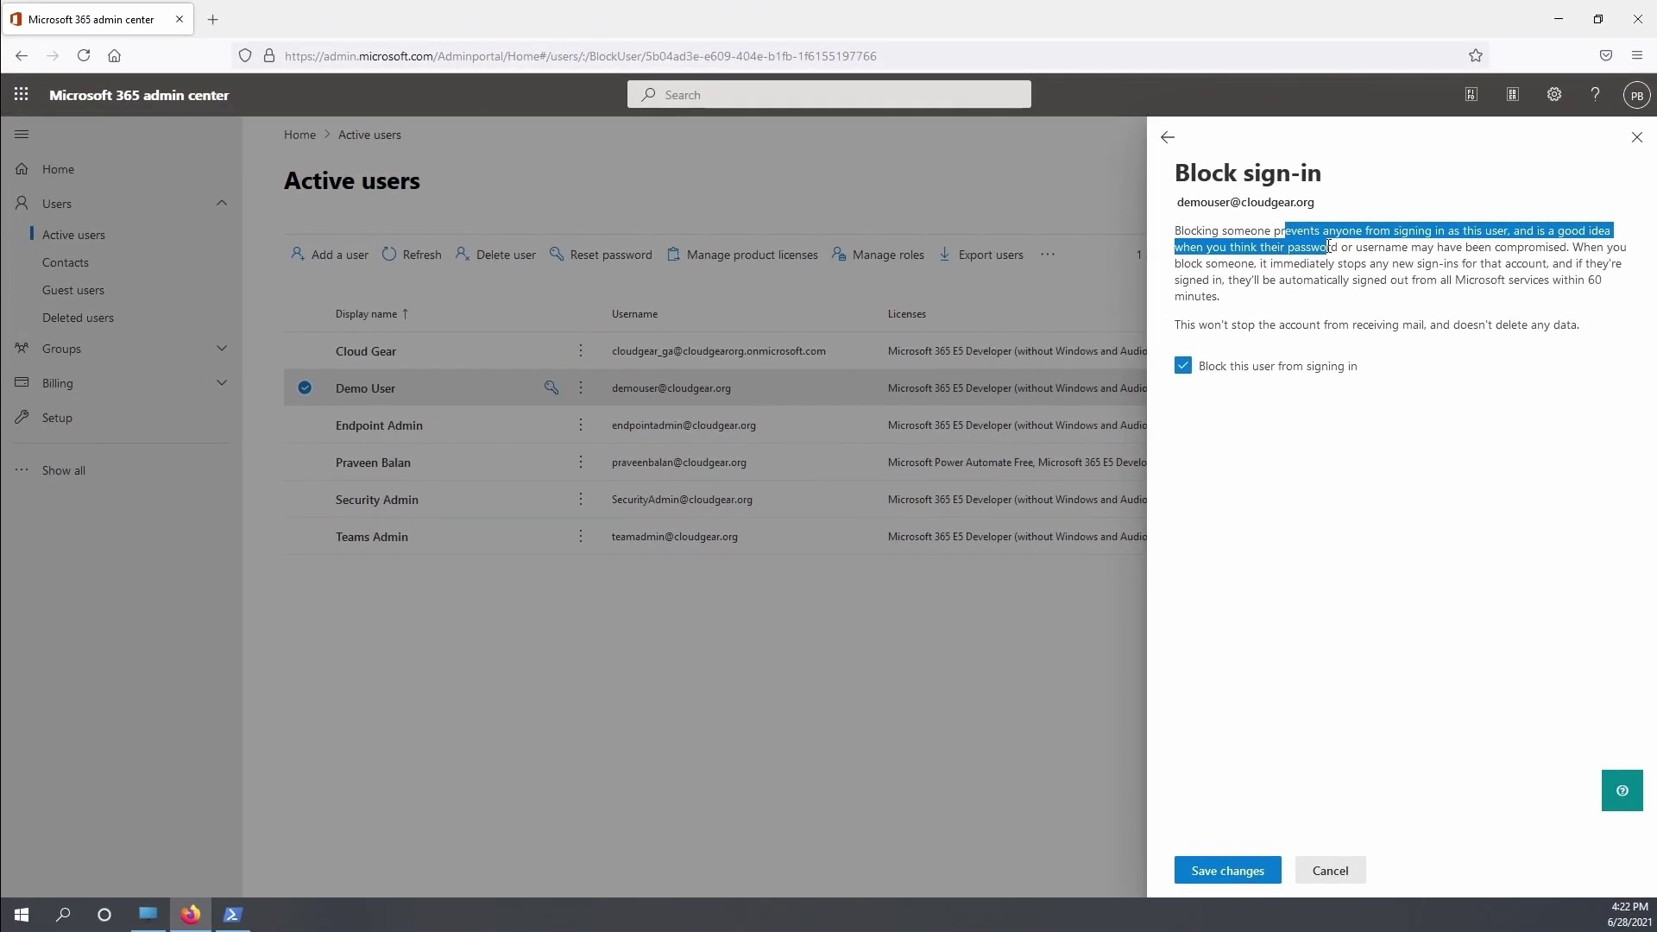
left_click_drag(1340, 247, 1413, 279)
left_click(1377, 272)
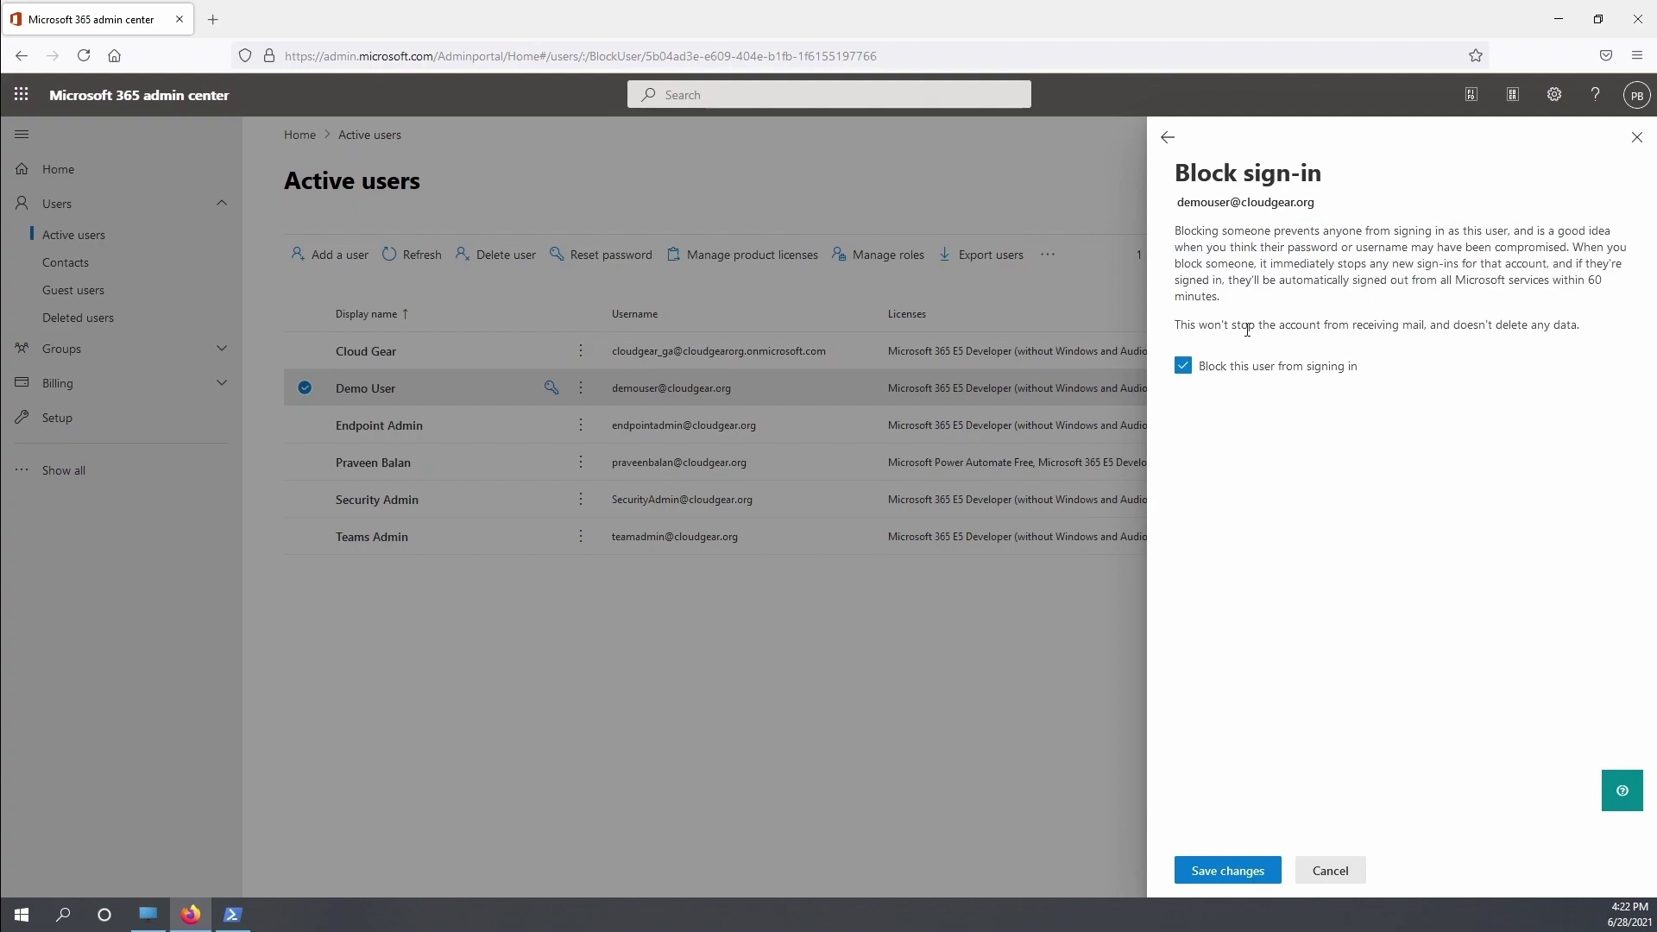
left_click_drag(1247, 329, 1584, 326)
left_click(1585, 794)
left_click(1214, 873)
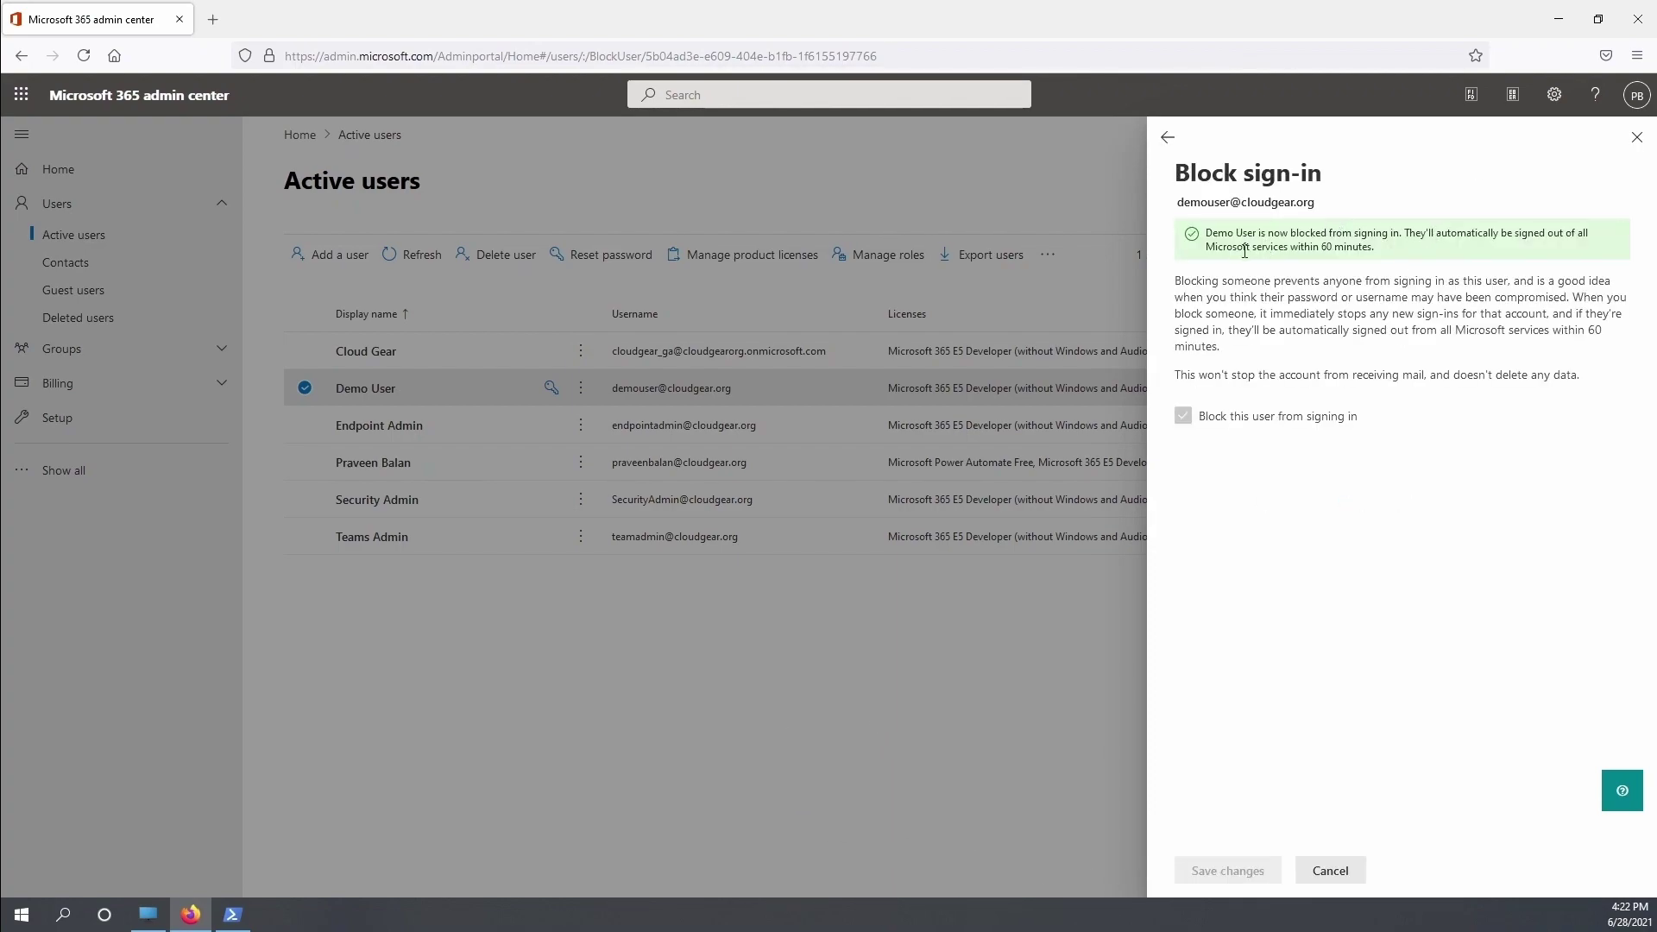
Close the details pane, then view Demo User's Edit sign-in status panel without changes
left_click(1167, 137)
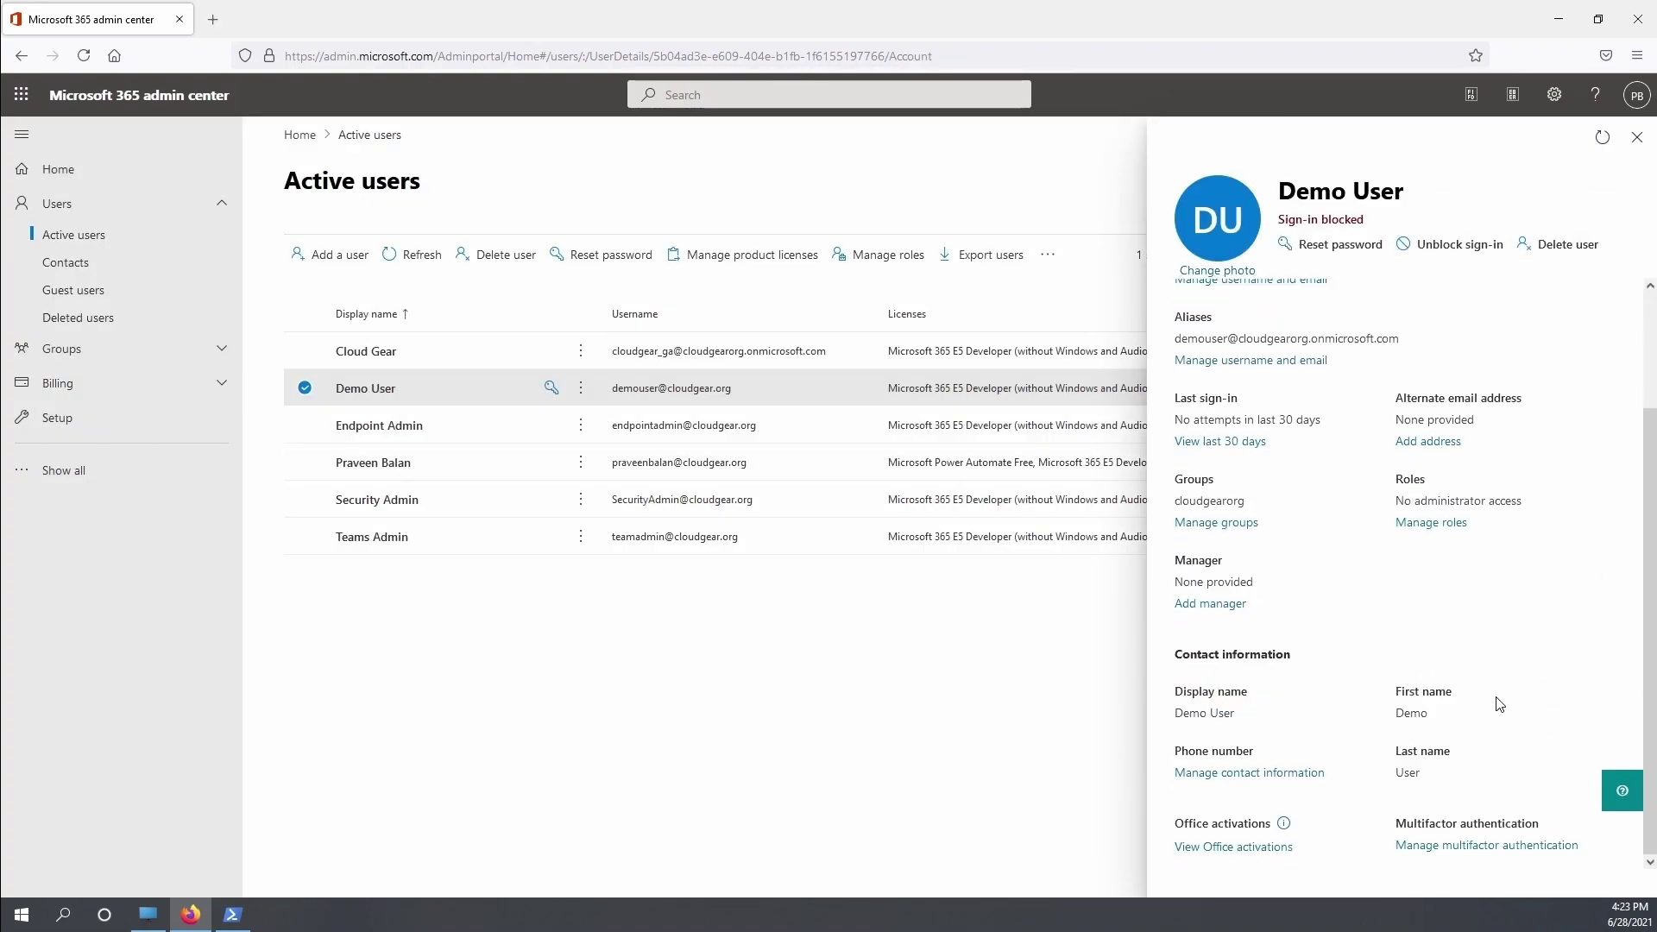
left_click(1635, 139)
left_click(1047, 255)
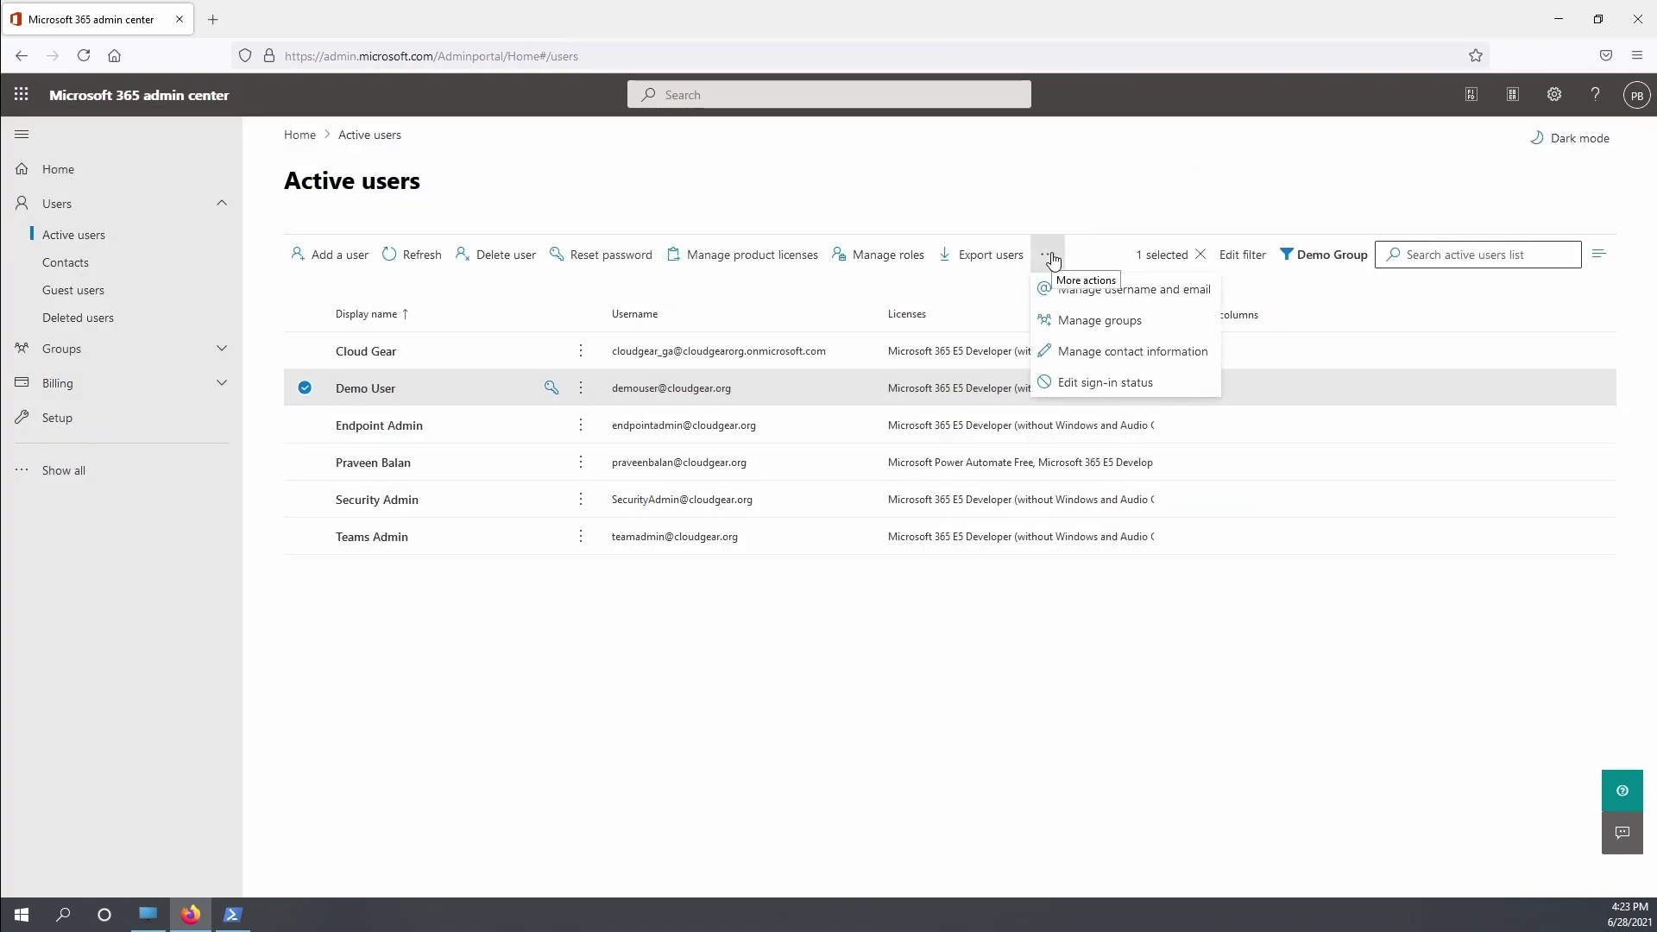
left_click(1109, 394)
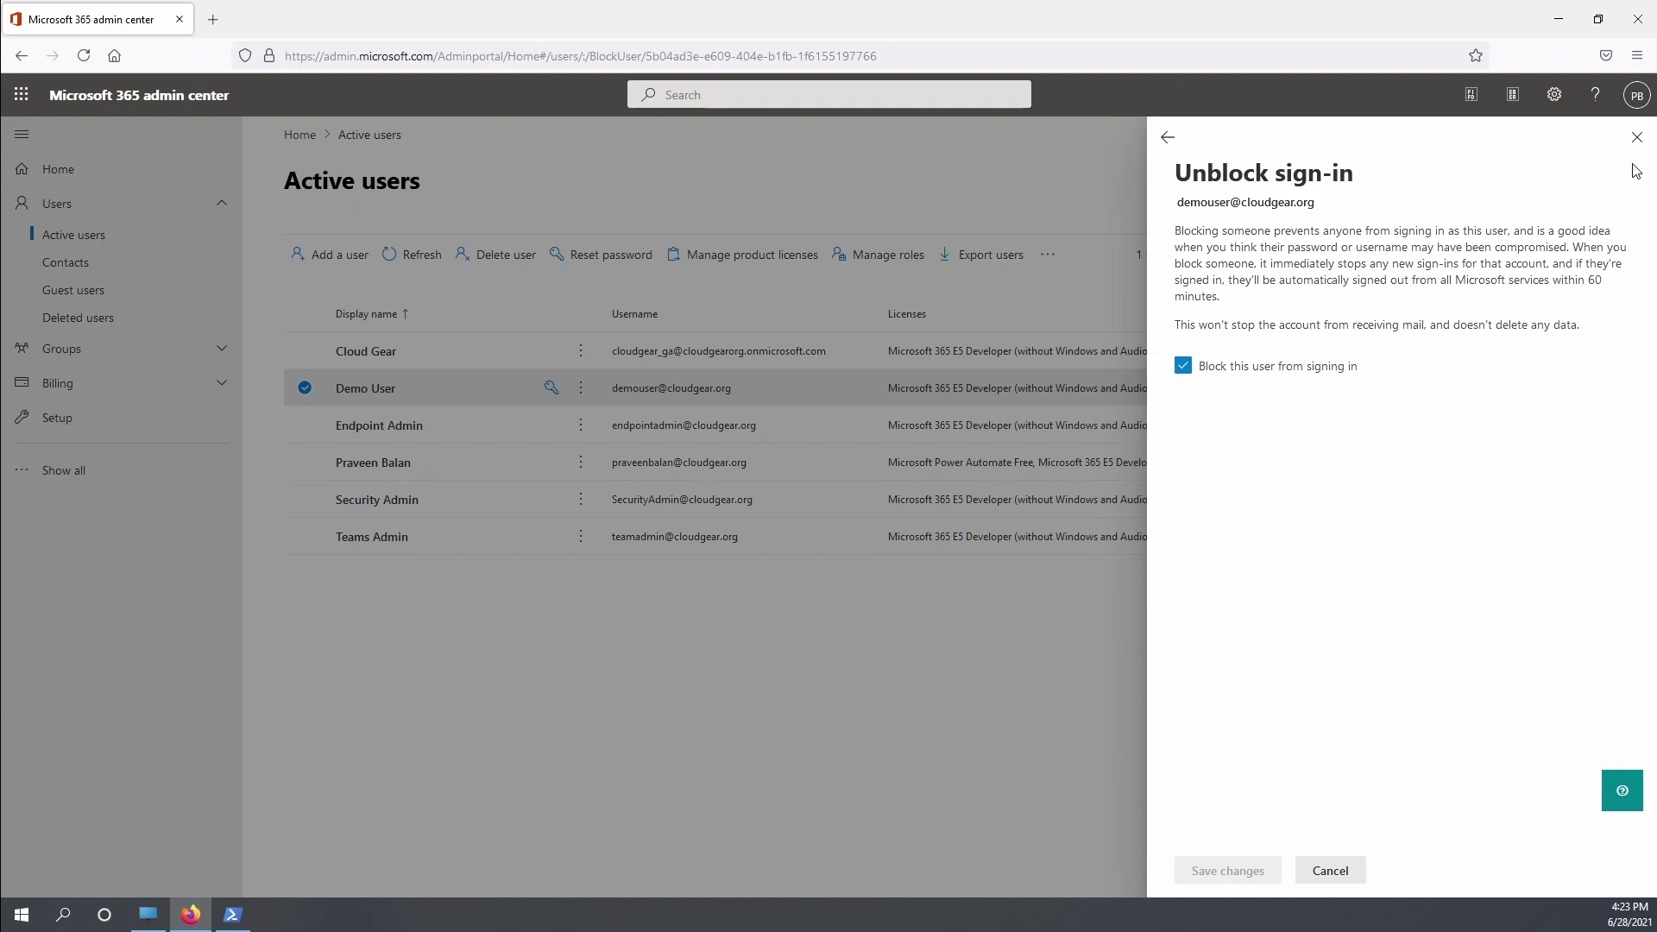
left_click(1636, 136)
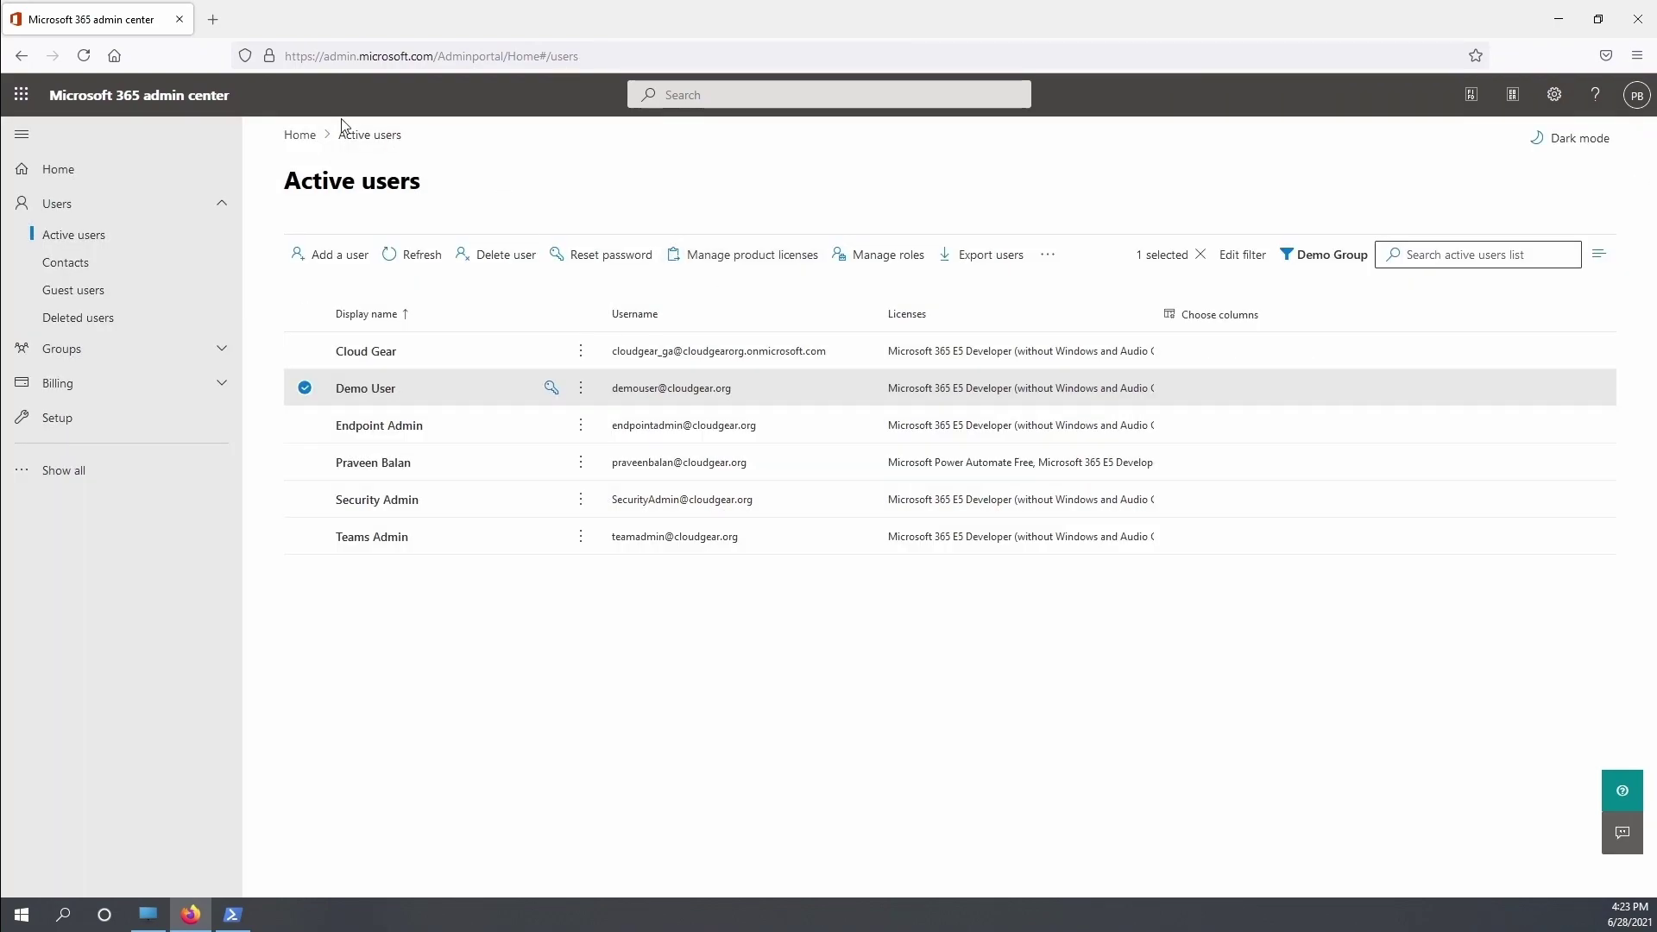
In PowerShell, run Connect-MsolService and sign in with the admin account's e-mail and password
left_click(233, 914)
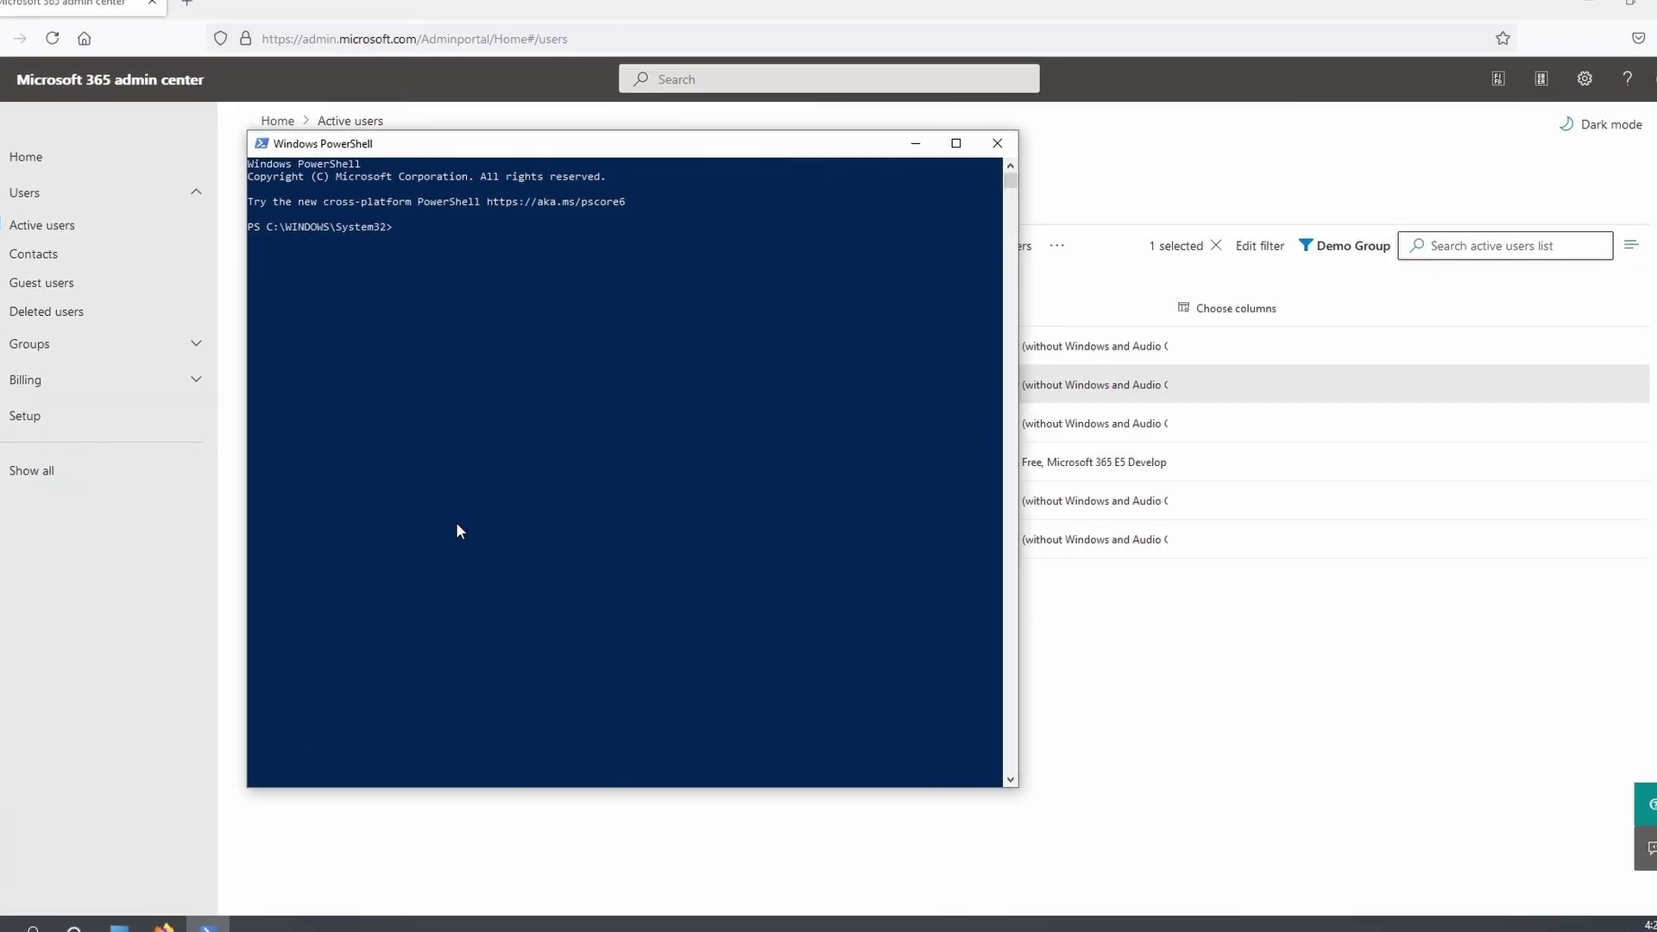
left_click(552, 423)
type("con")
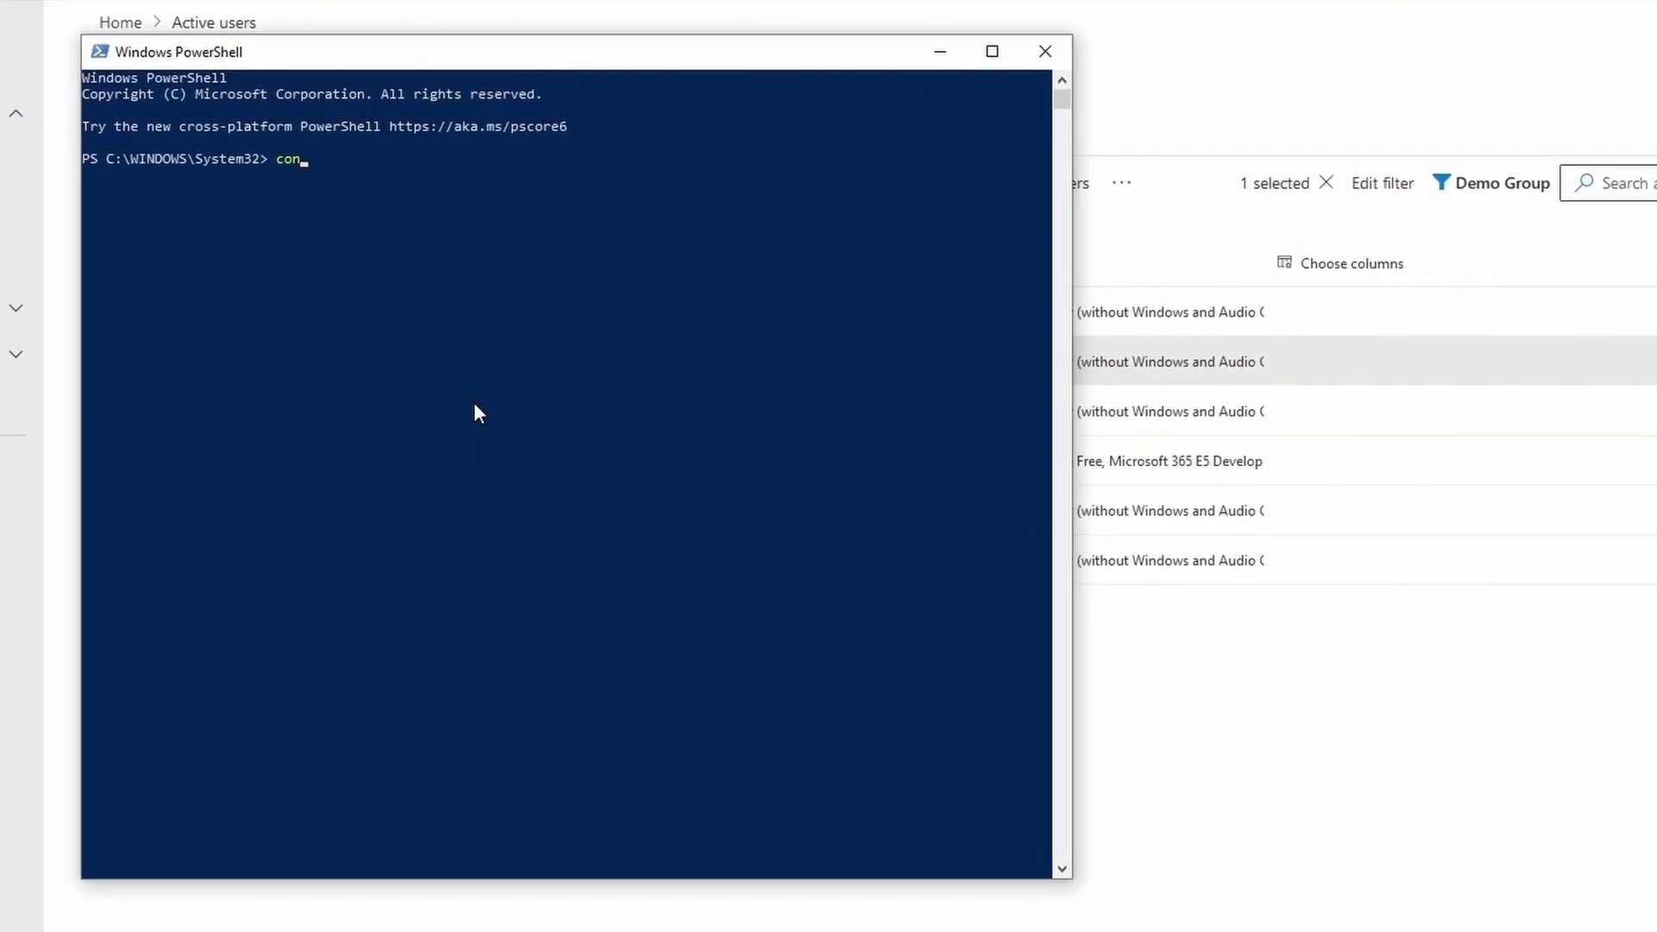
type("nect-msol")
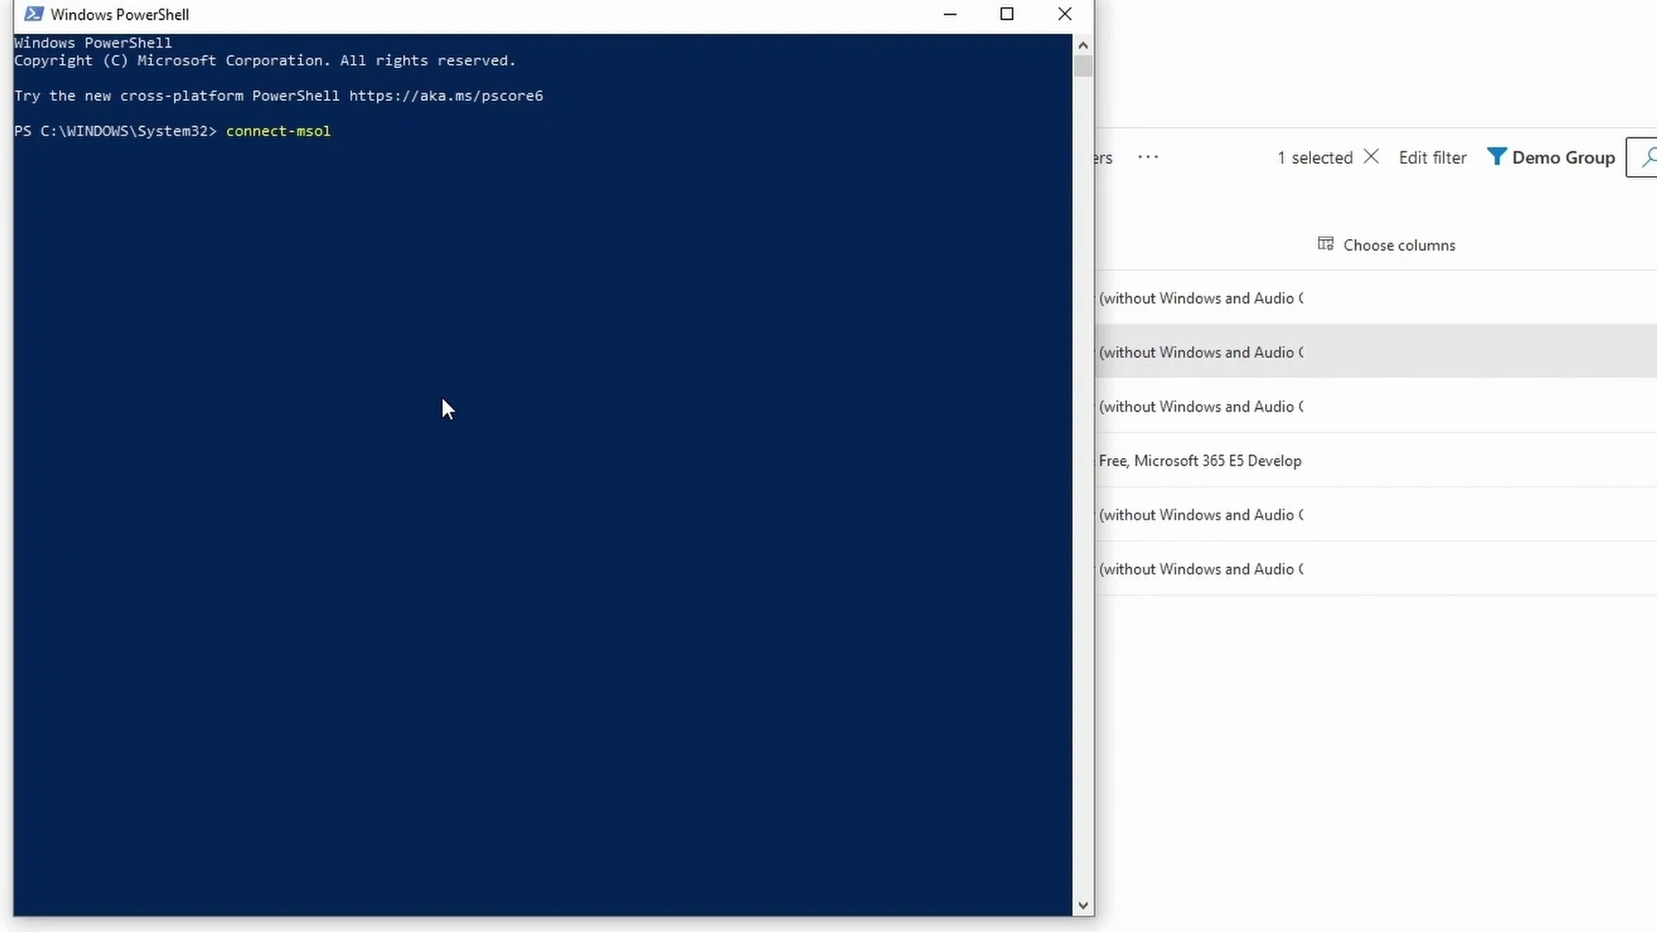
type("ser")
key("Tab")
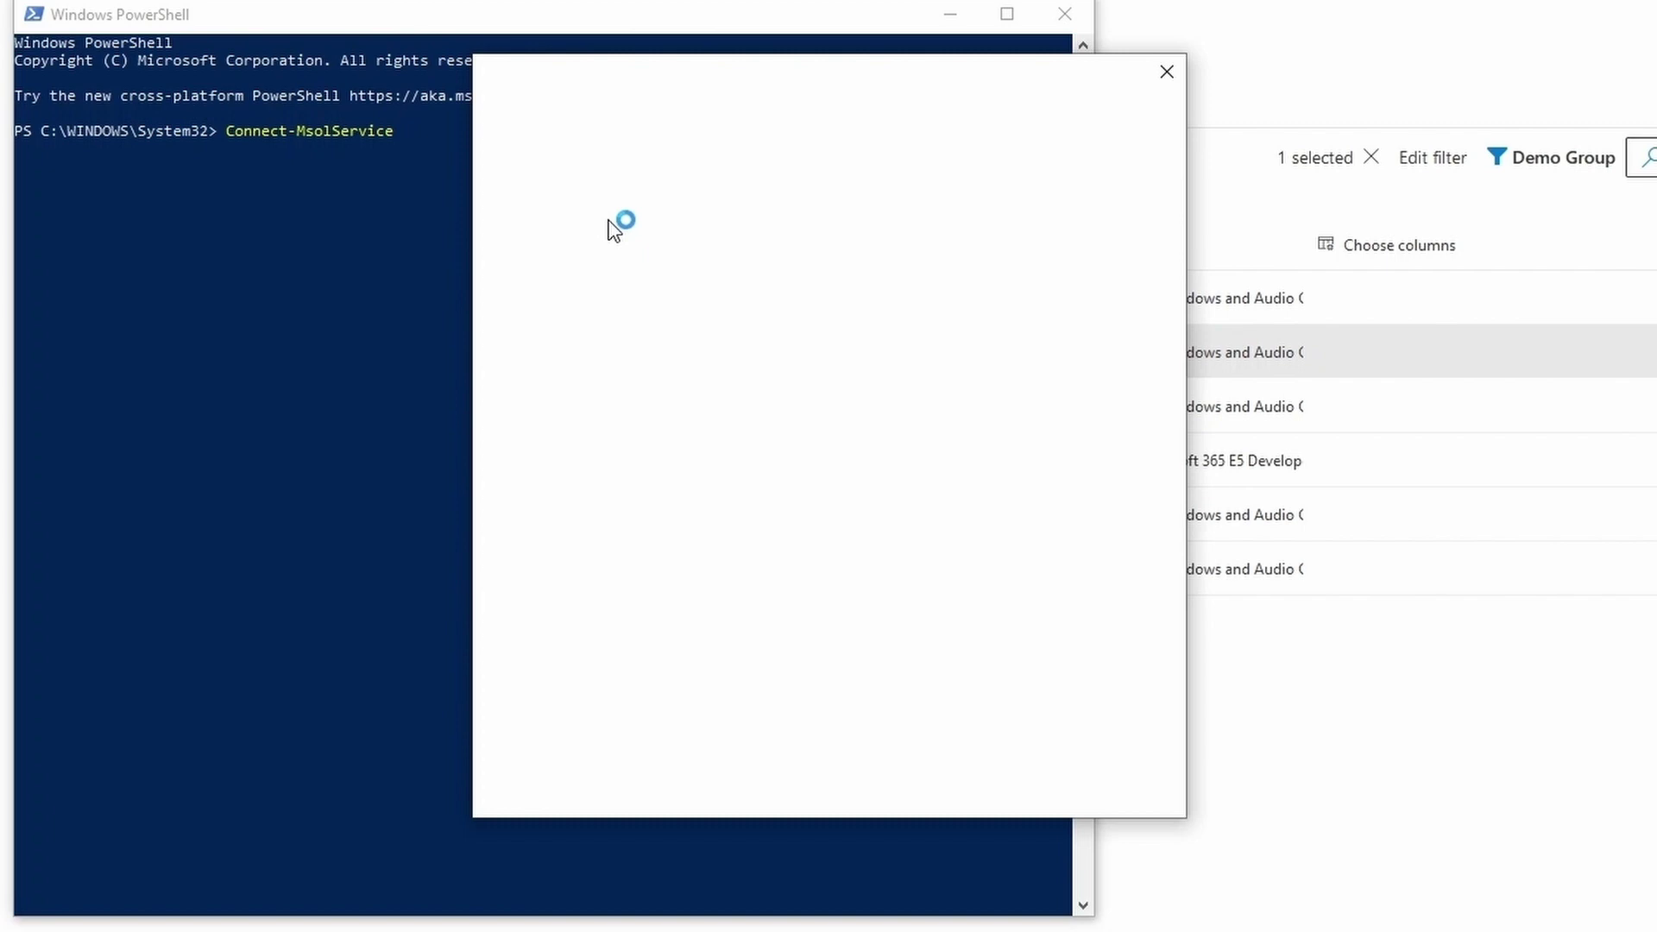
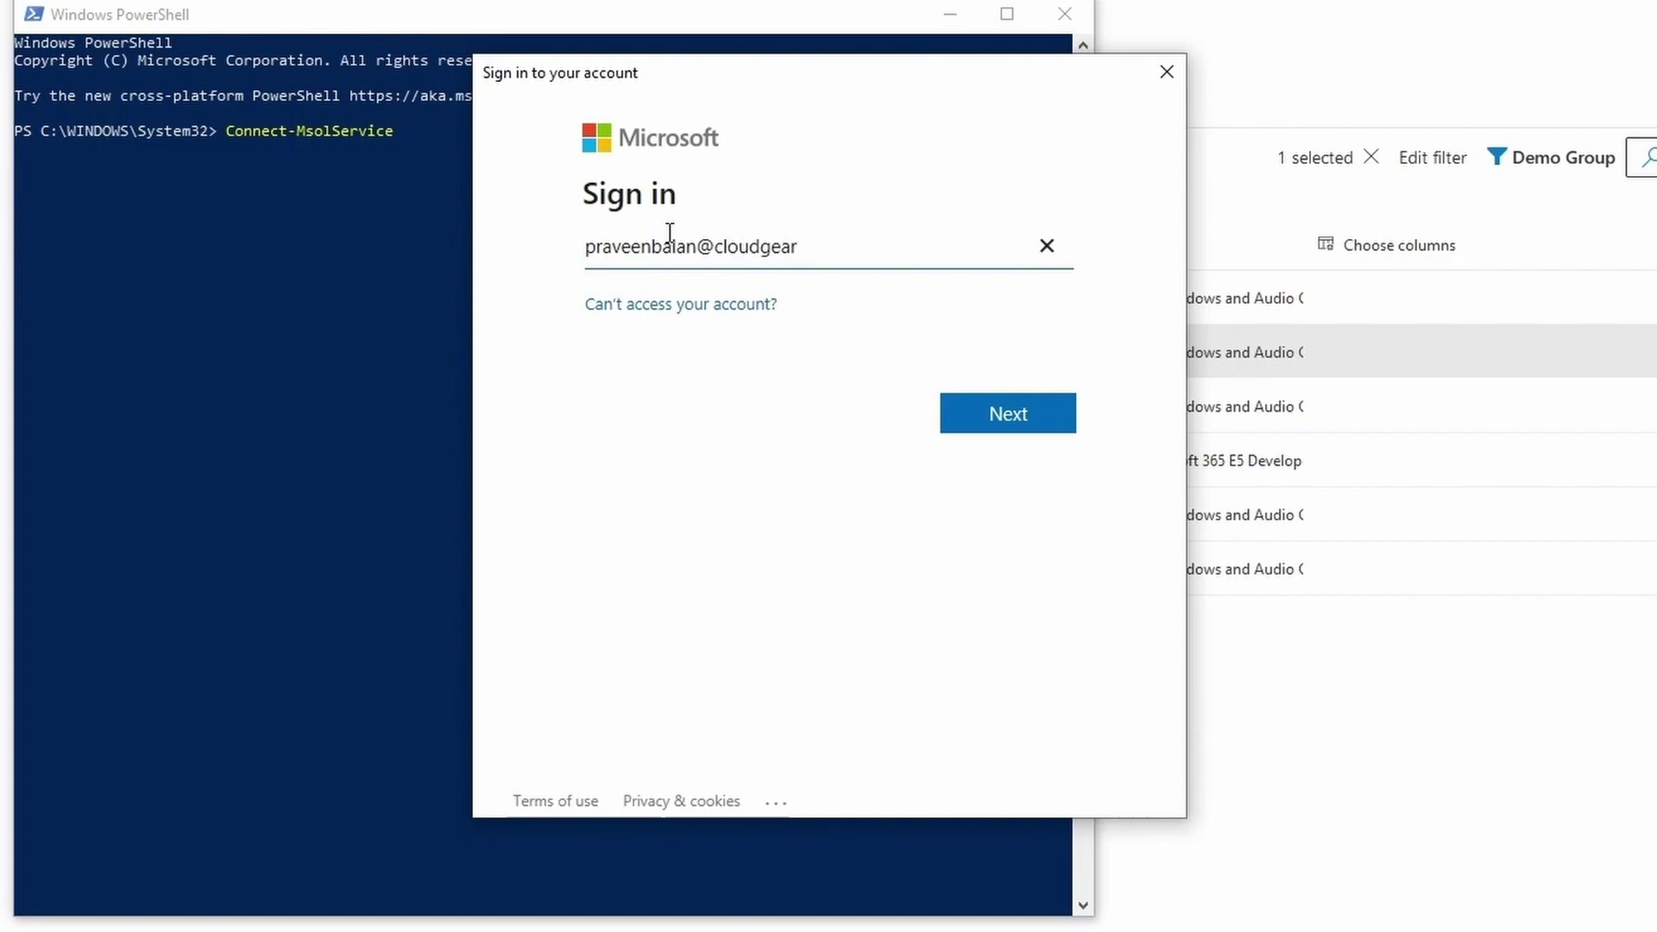
key("Return")
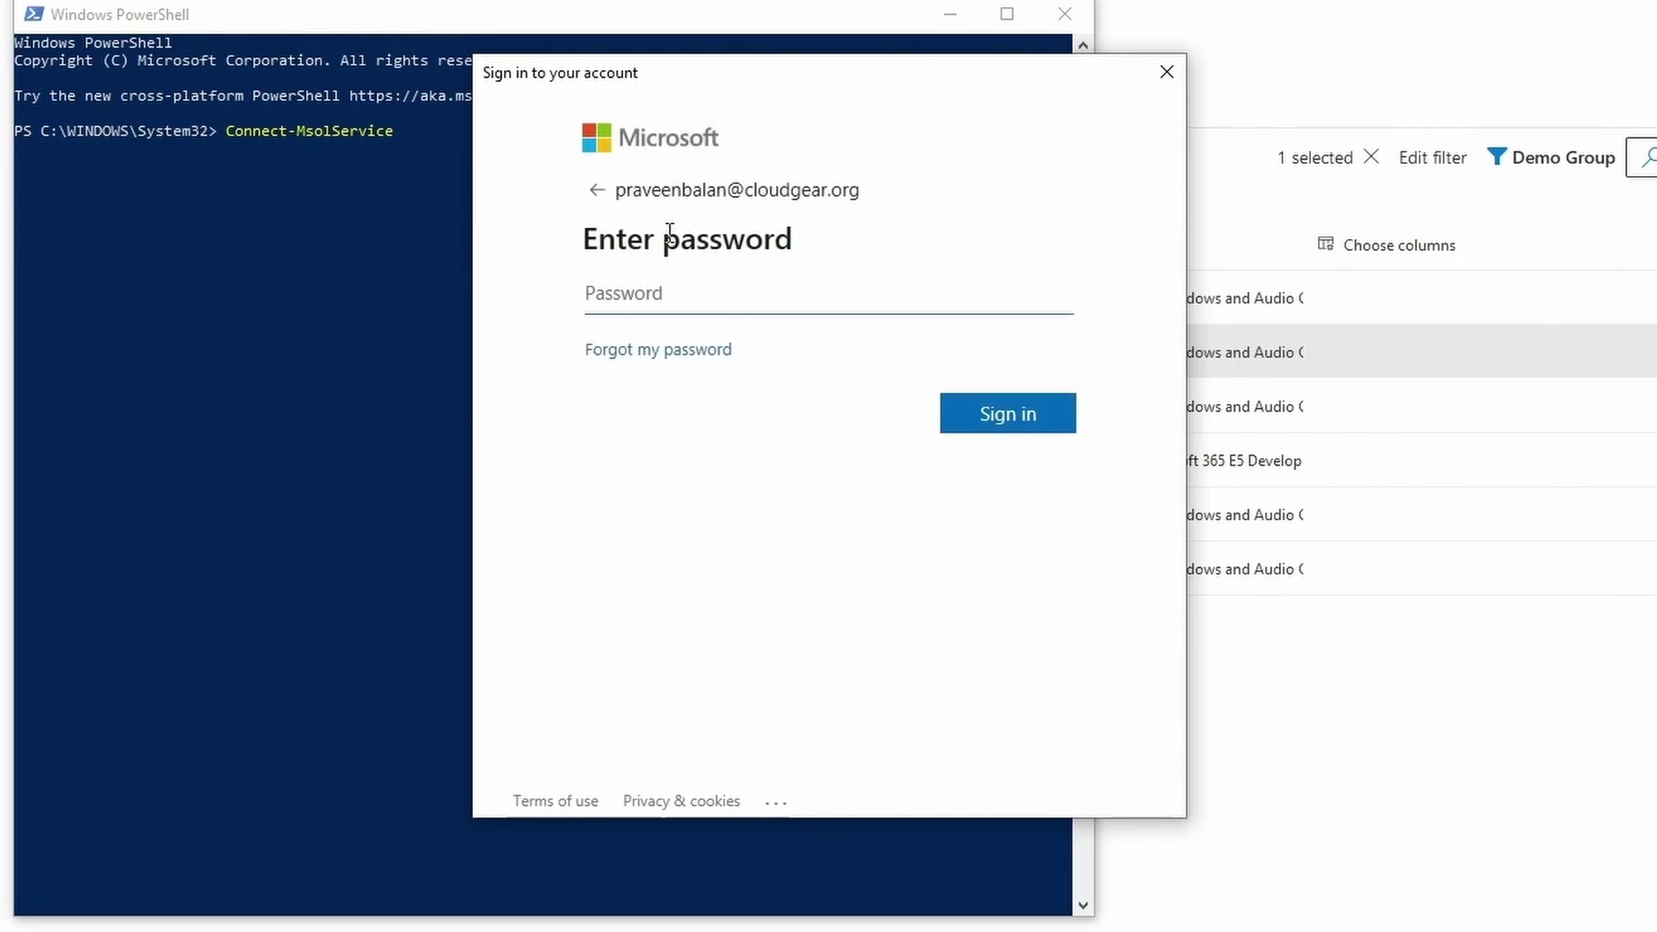
type("••••••••••••••")
key("Return")
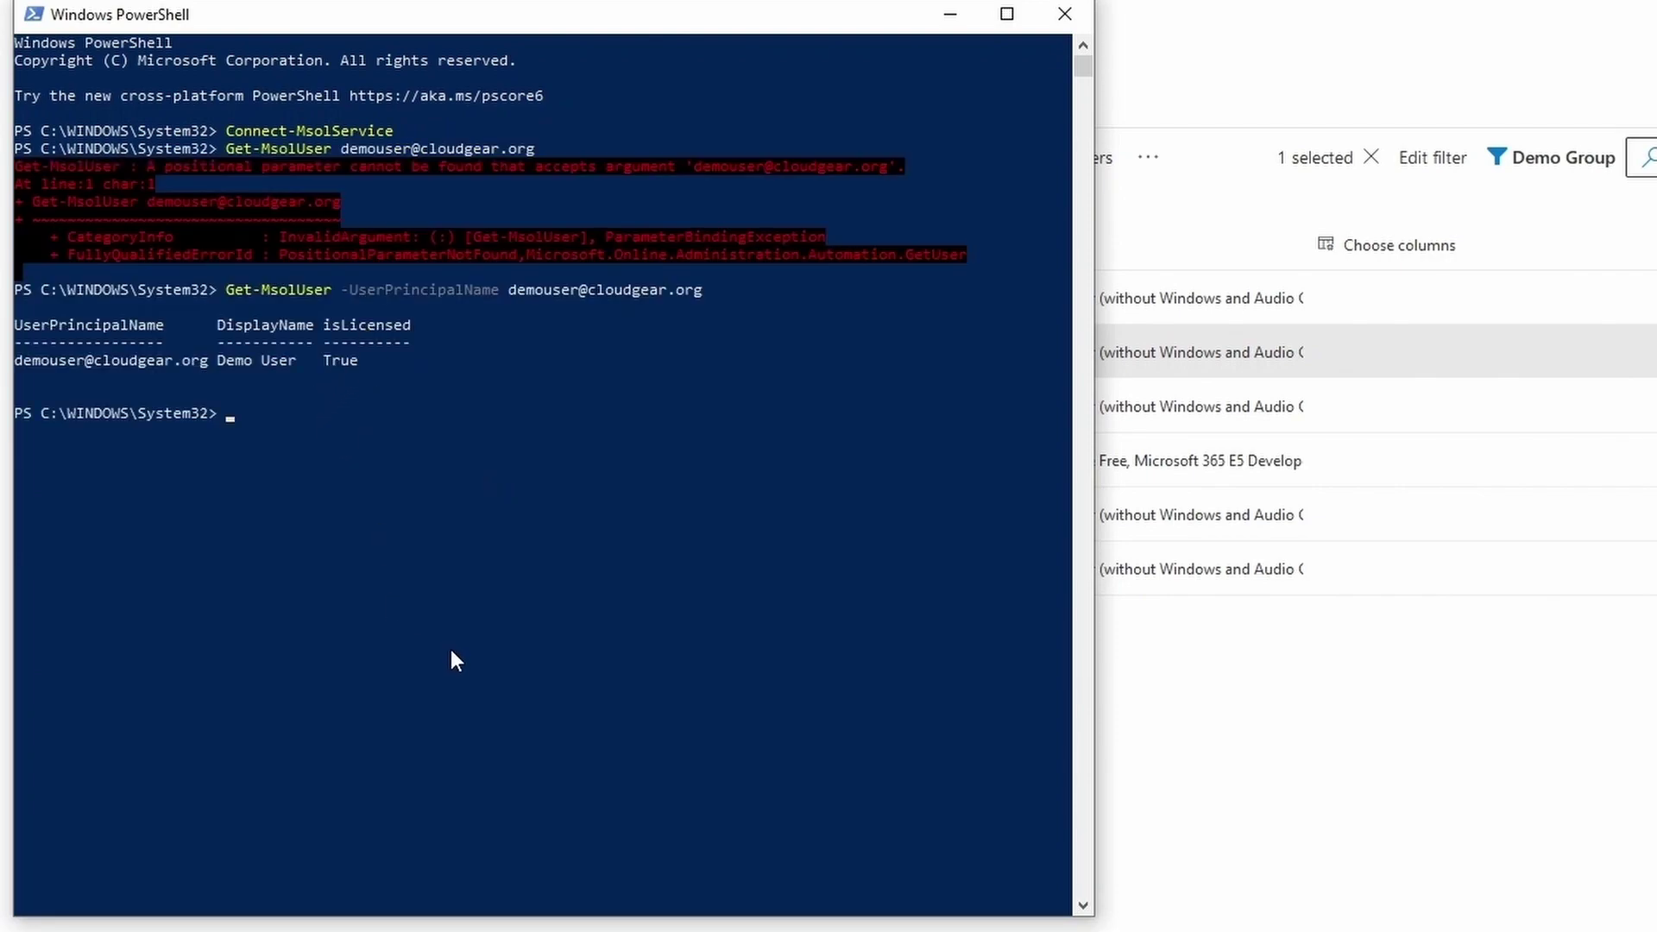
Rerun Get-MsolUser piped to '| select *Block*' to show Demo User's BlockCredential as True
key("Up")
type("| s")
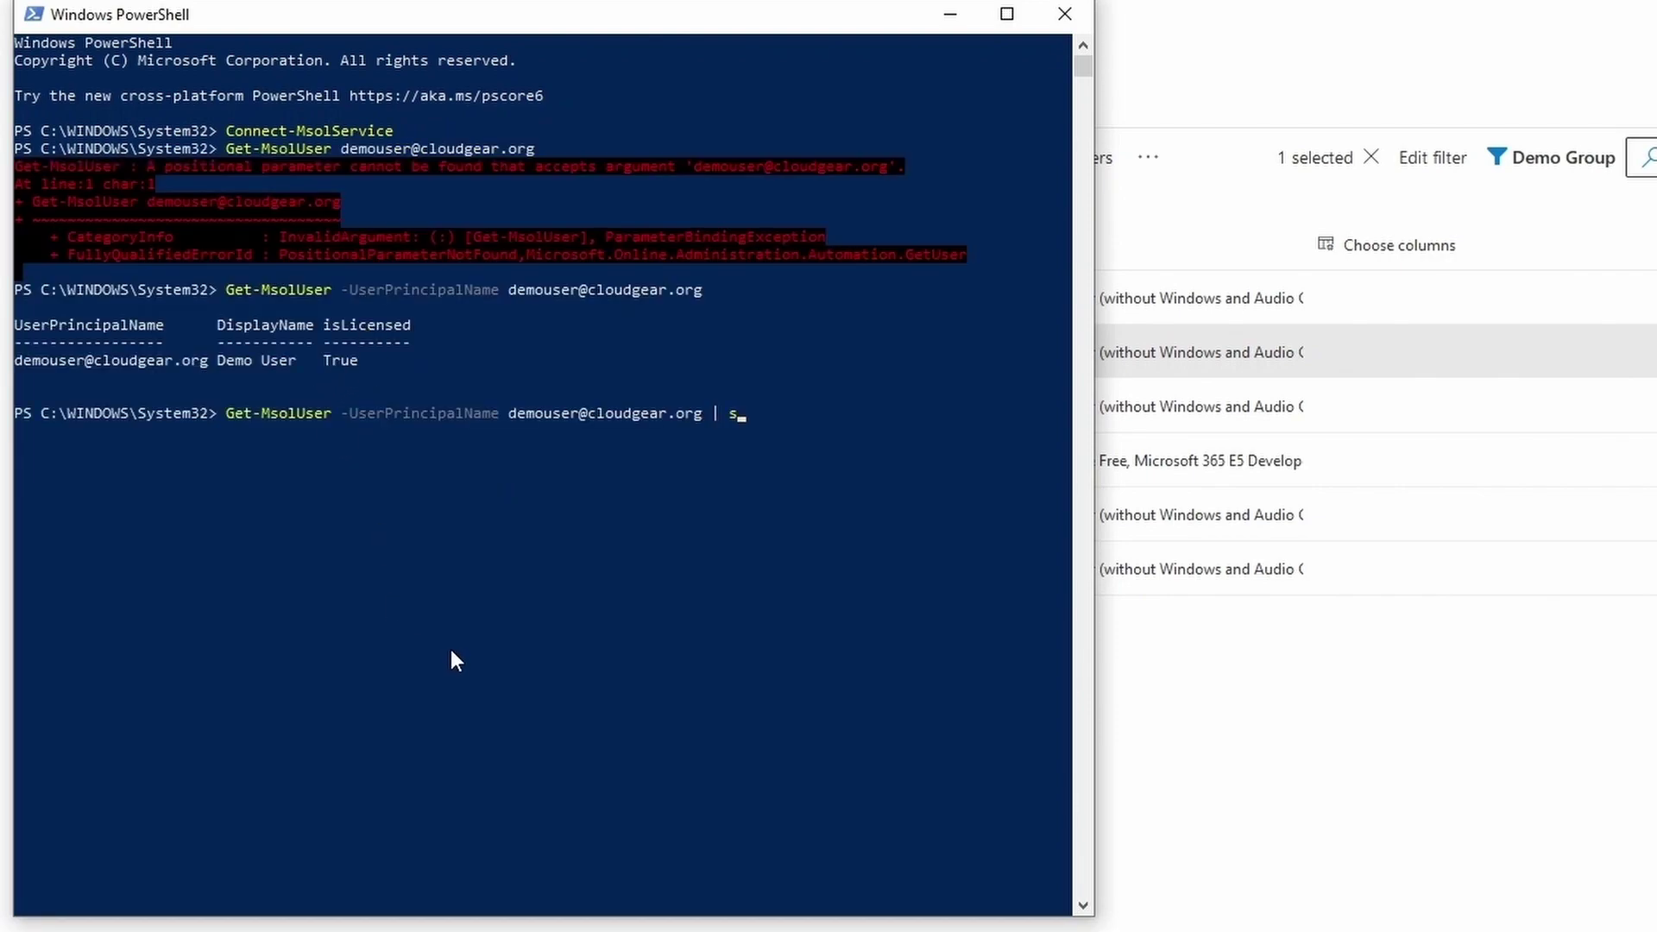
type("elect *Block*")
key("Return")
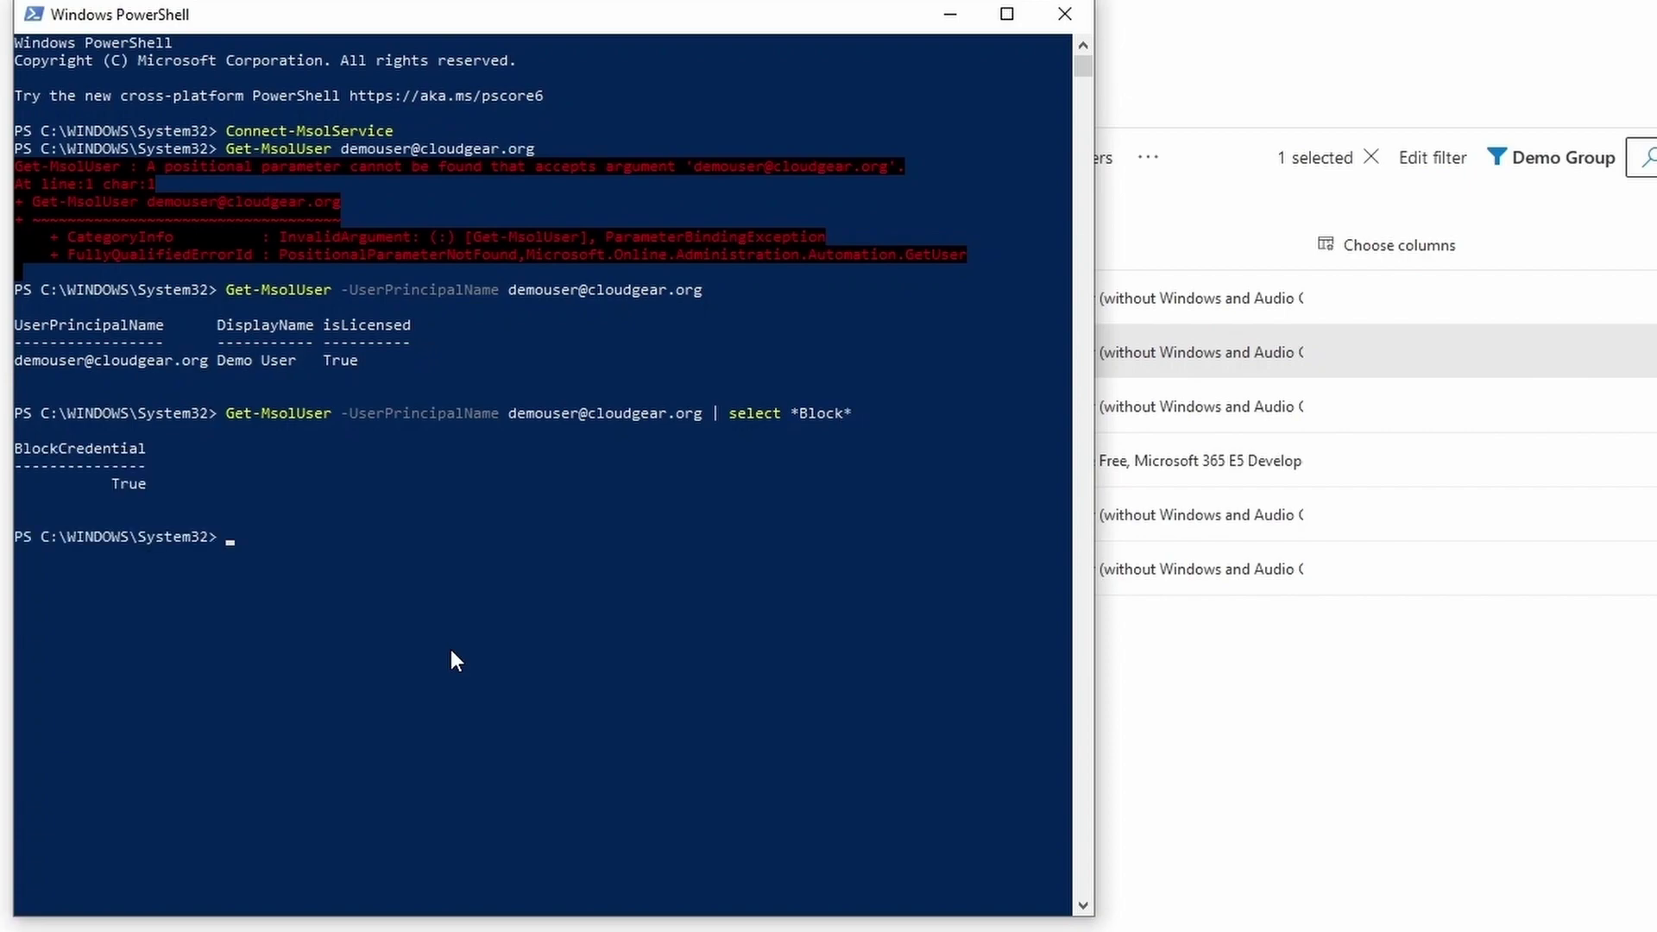
left_click(29, 447)
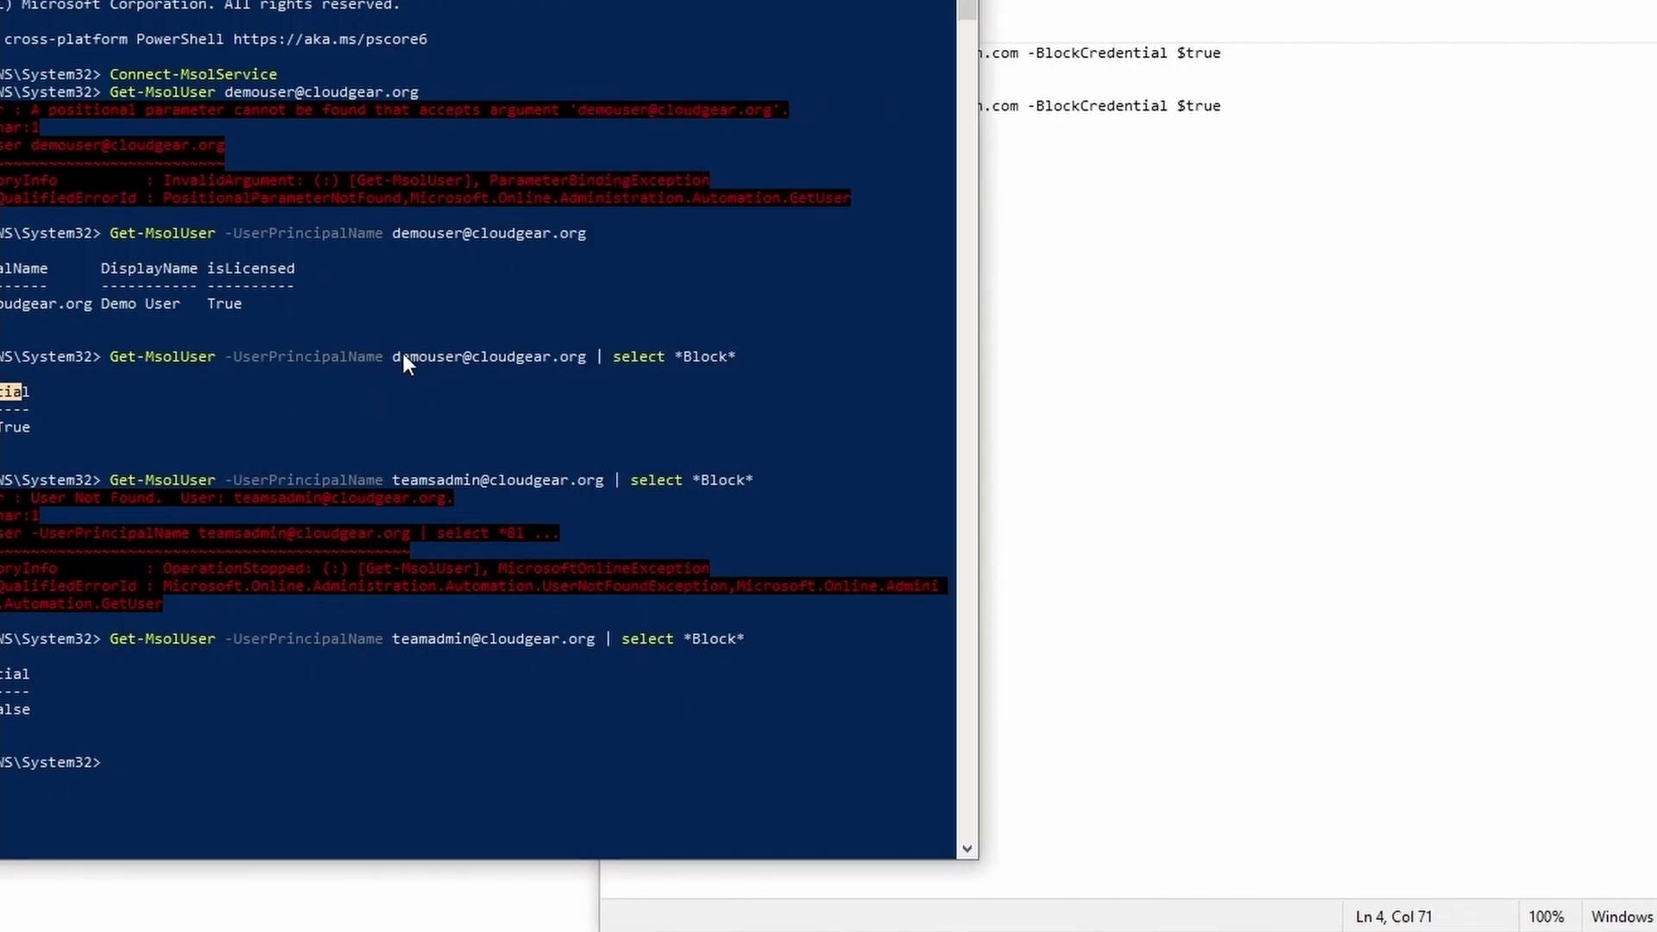
left_click_drag(393, 357, 434, 356)
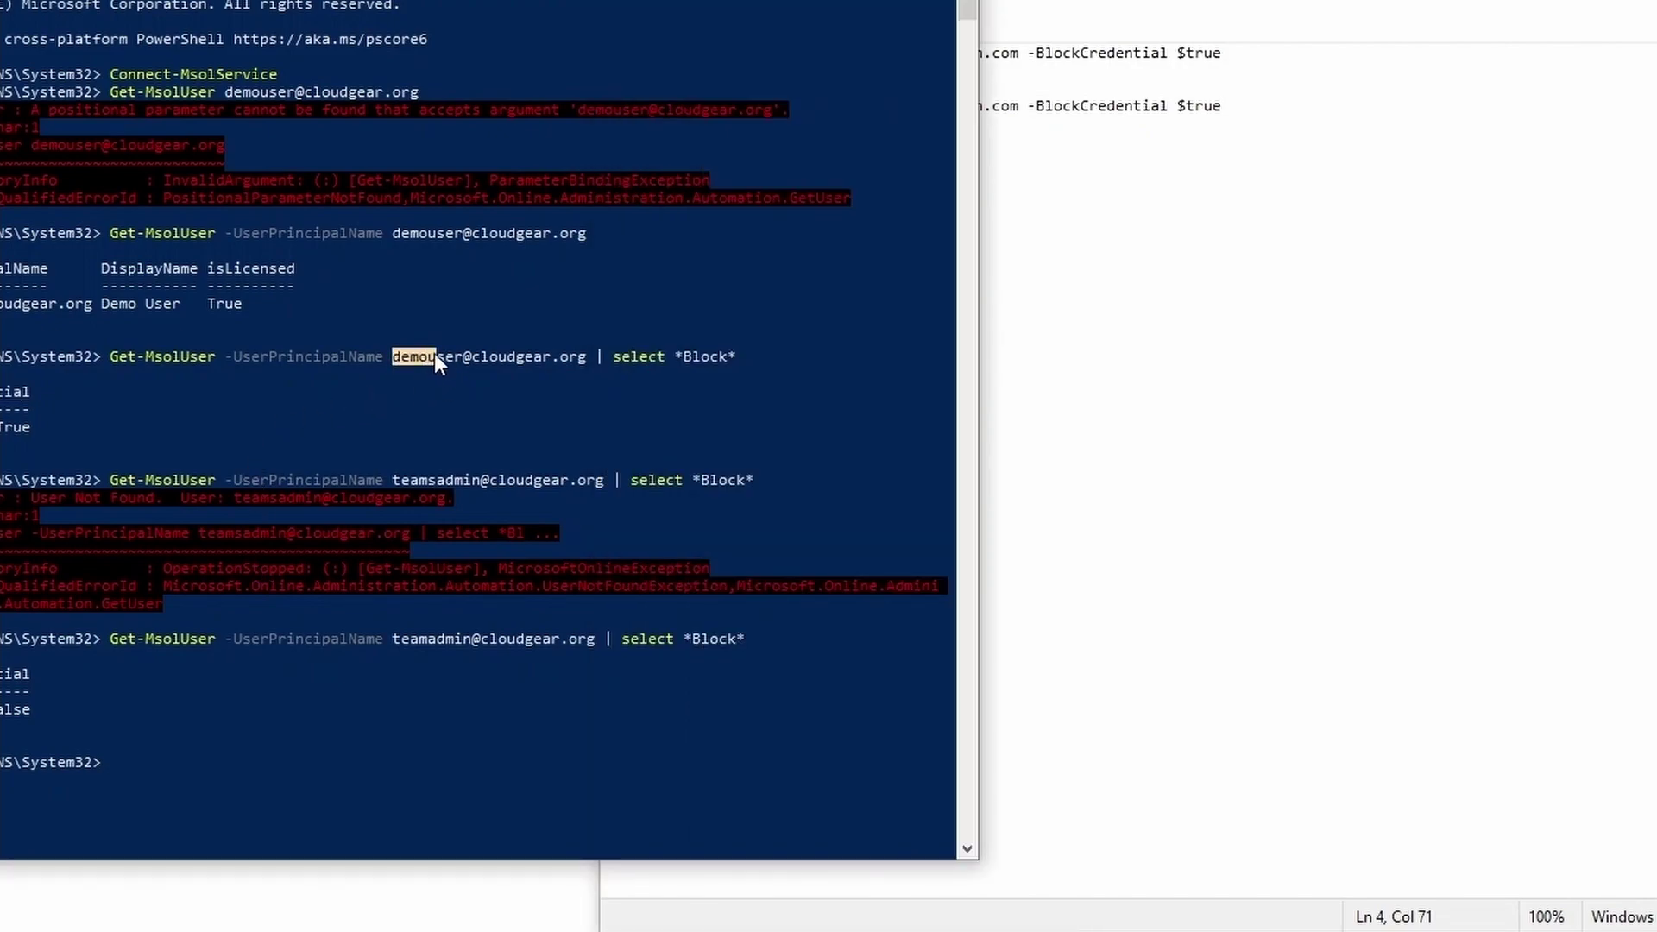
right_click(583, 360)
left_click(1321, 247)
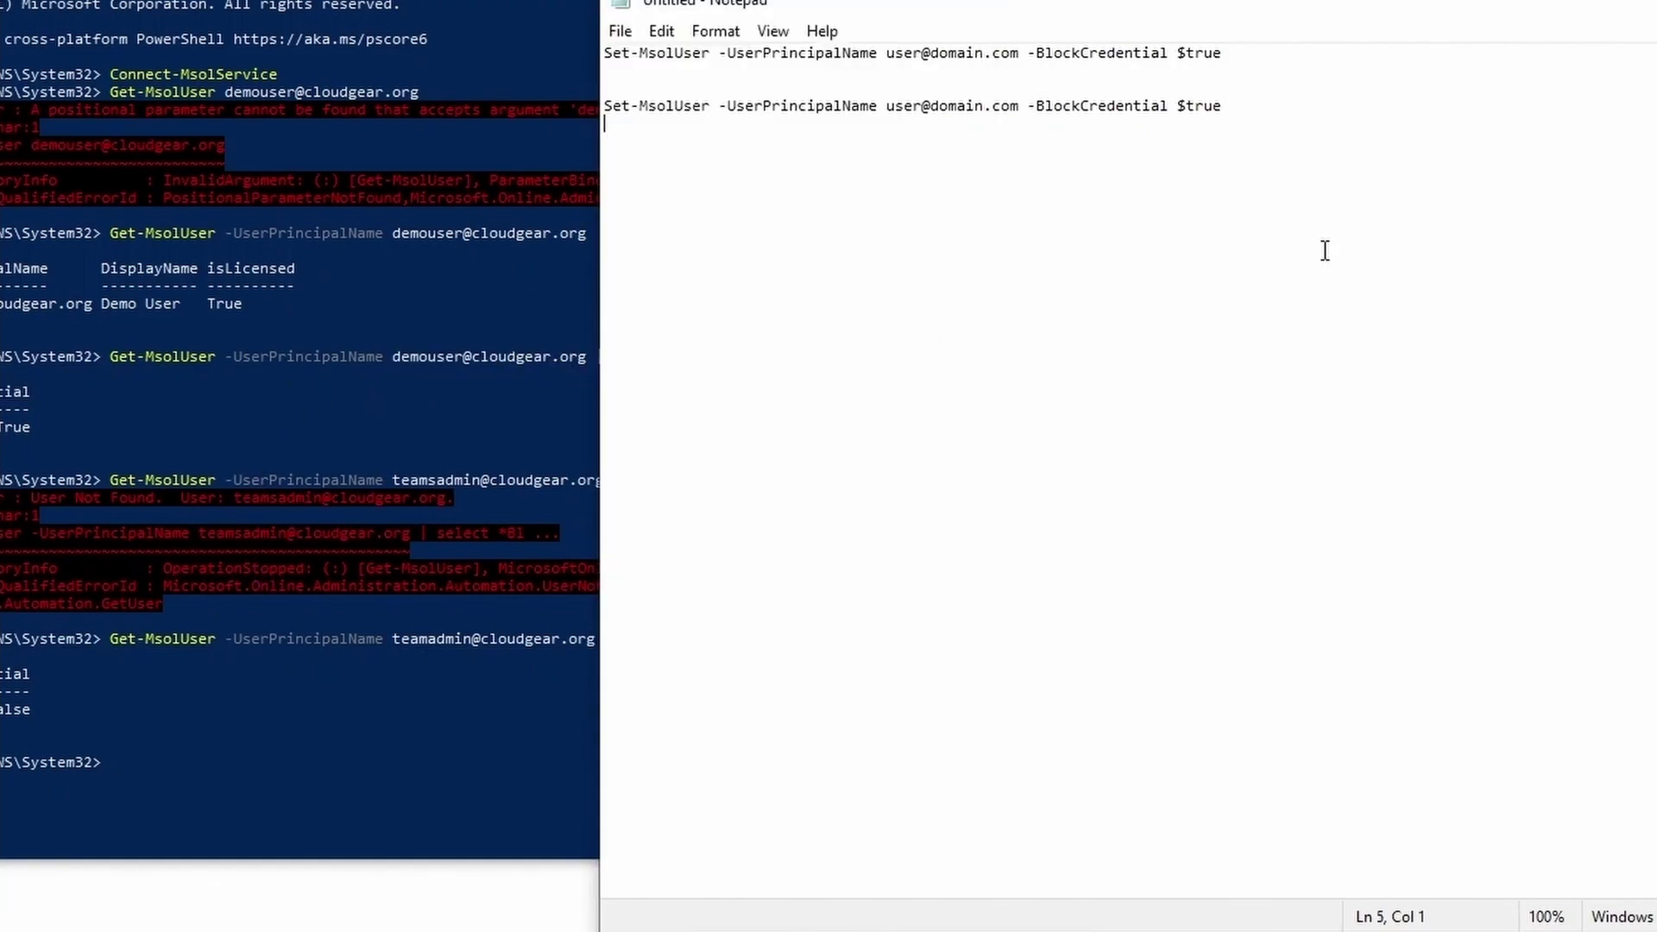
left_click(885, 106)
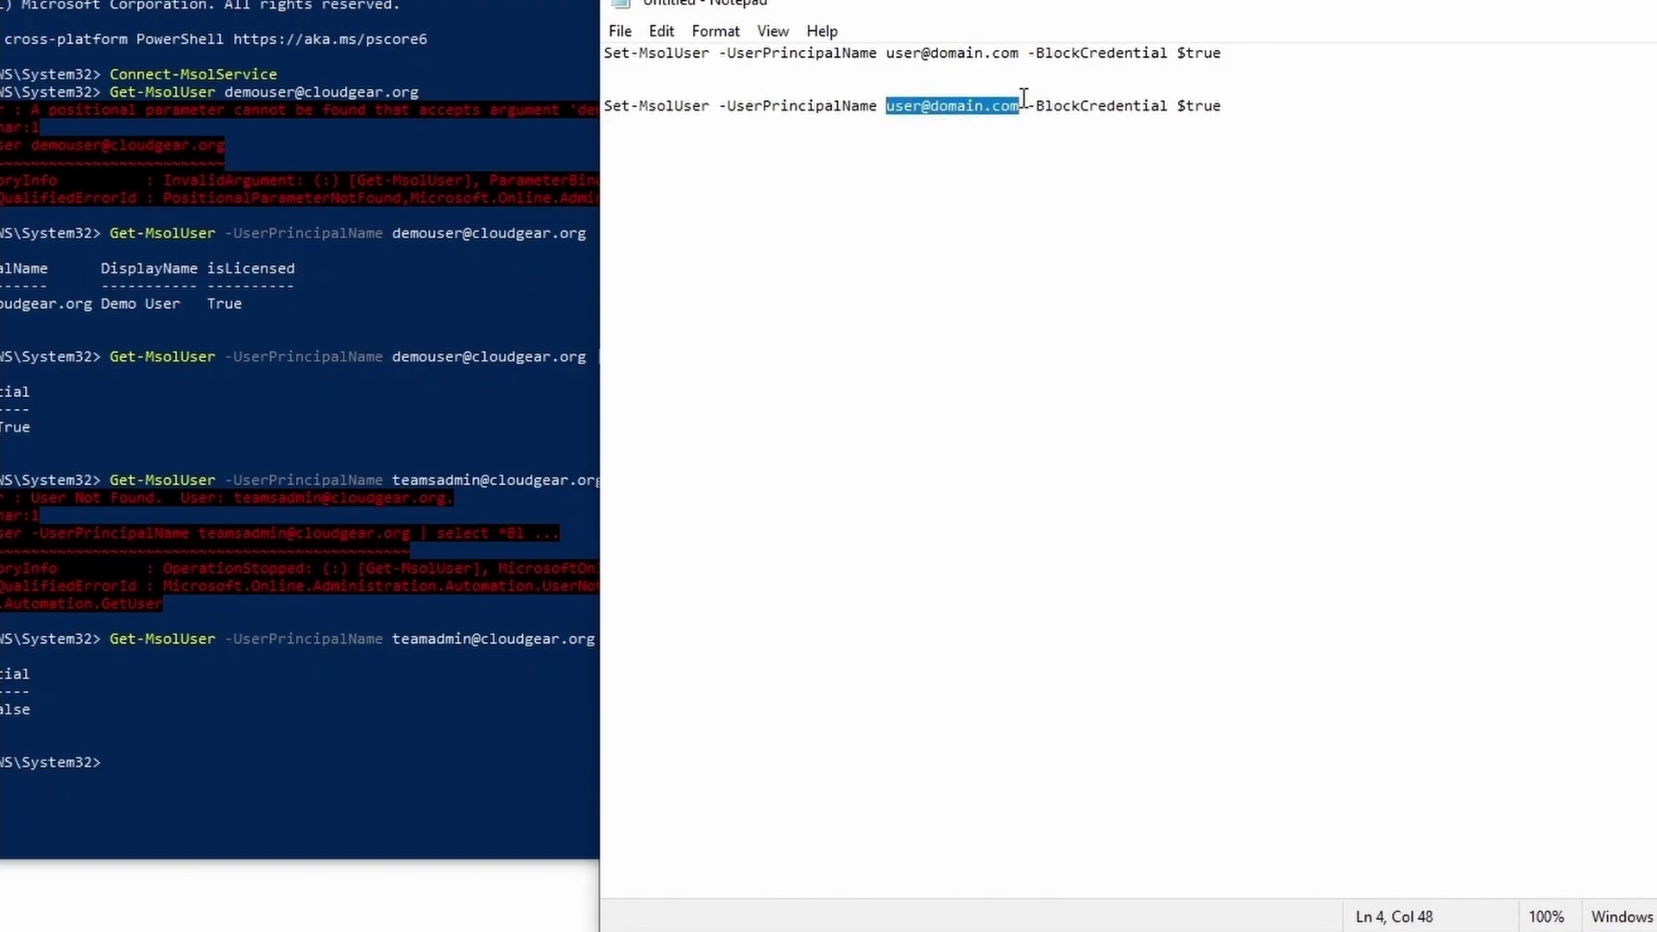
key("ctrl+v")
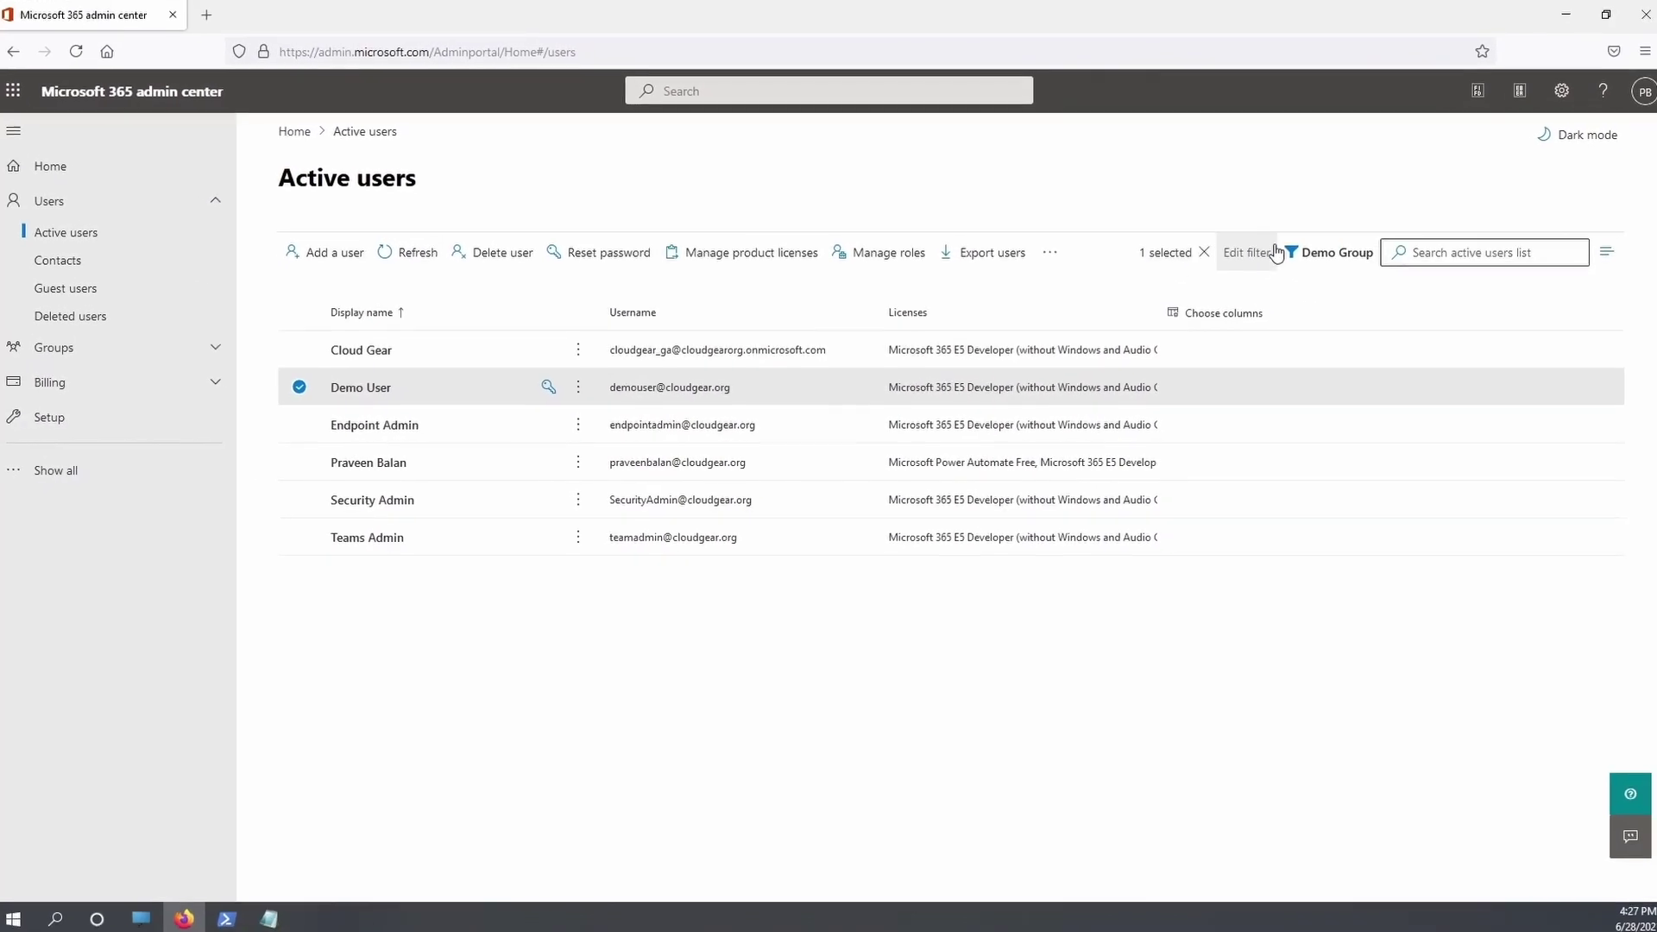
Apply the Sign-in blocked standard filter to the active users list
left_click(1334, 257)
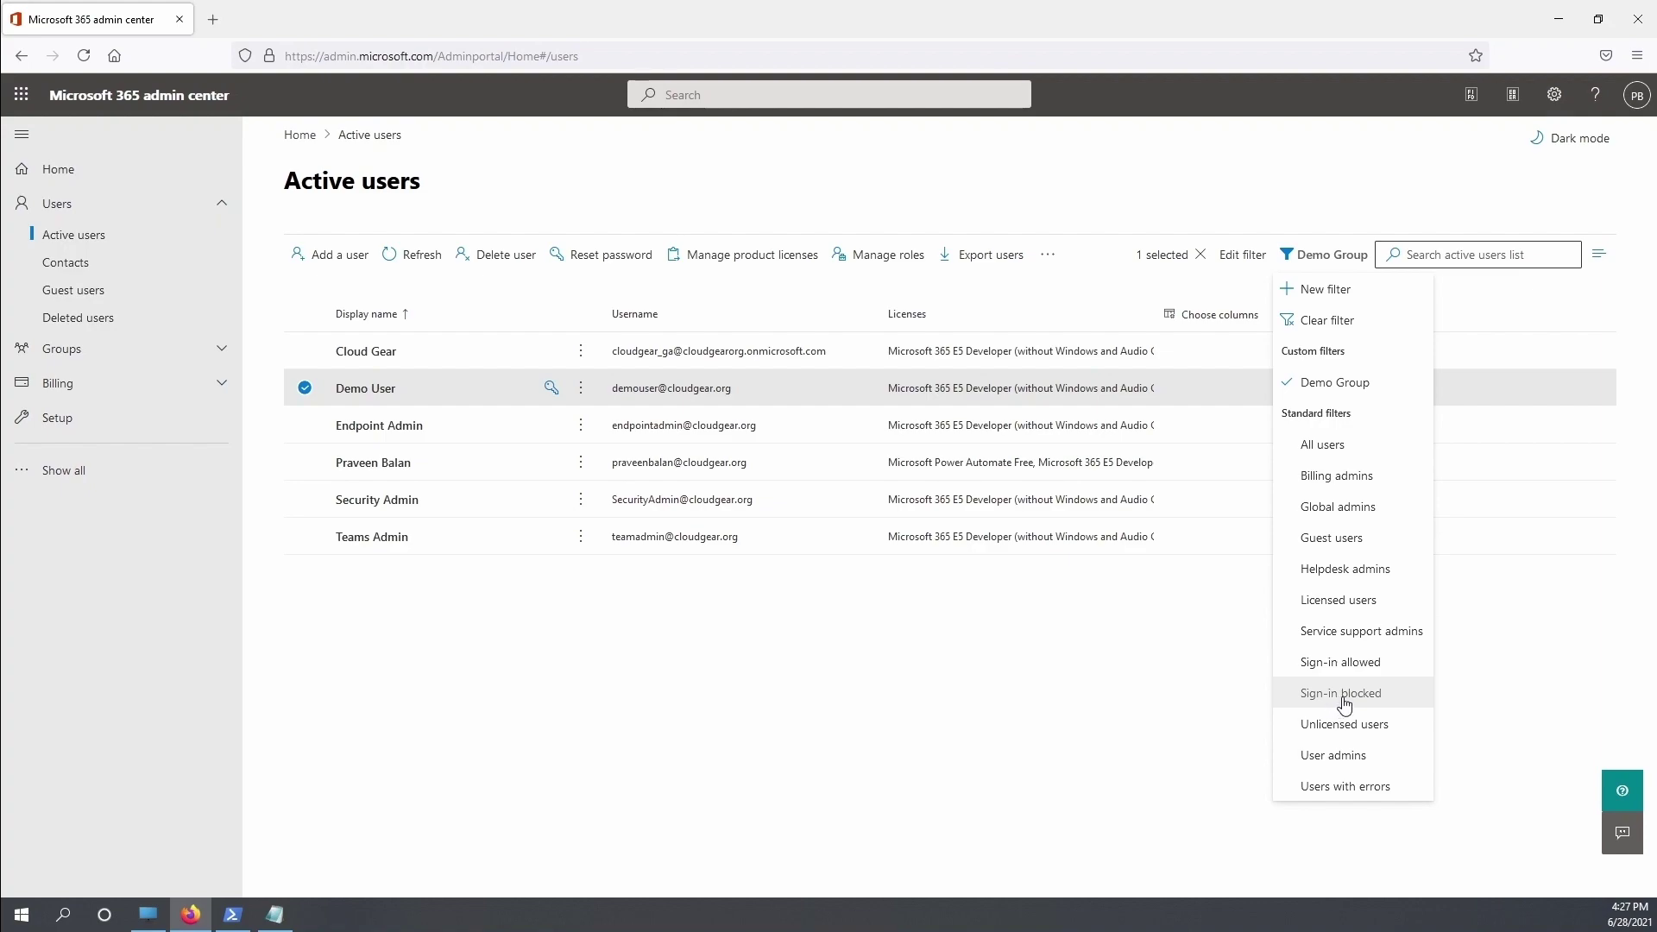
left_click(1343, 695)
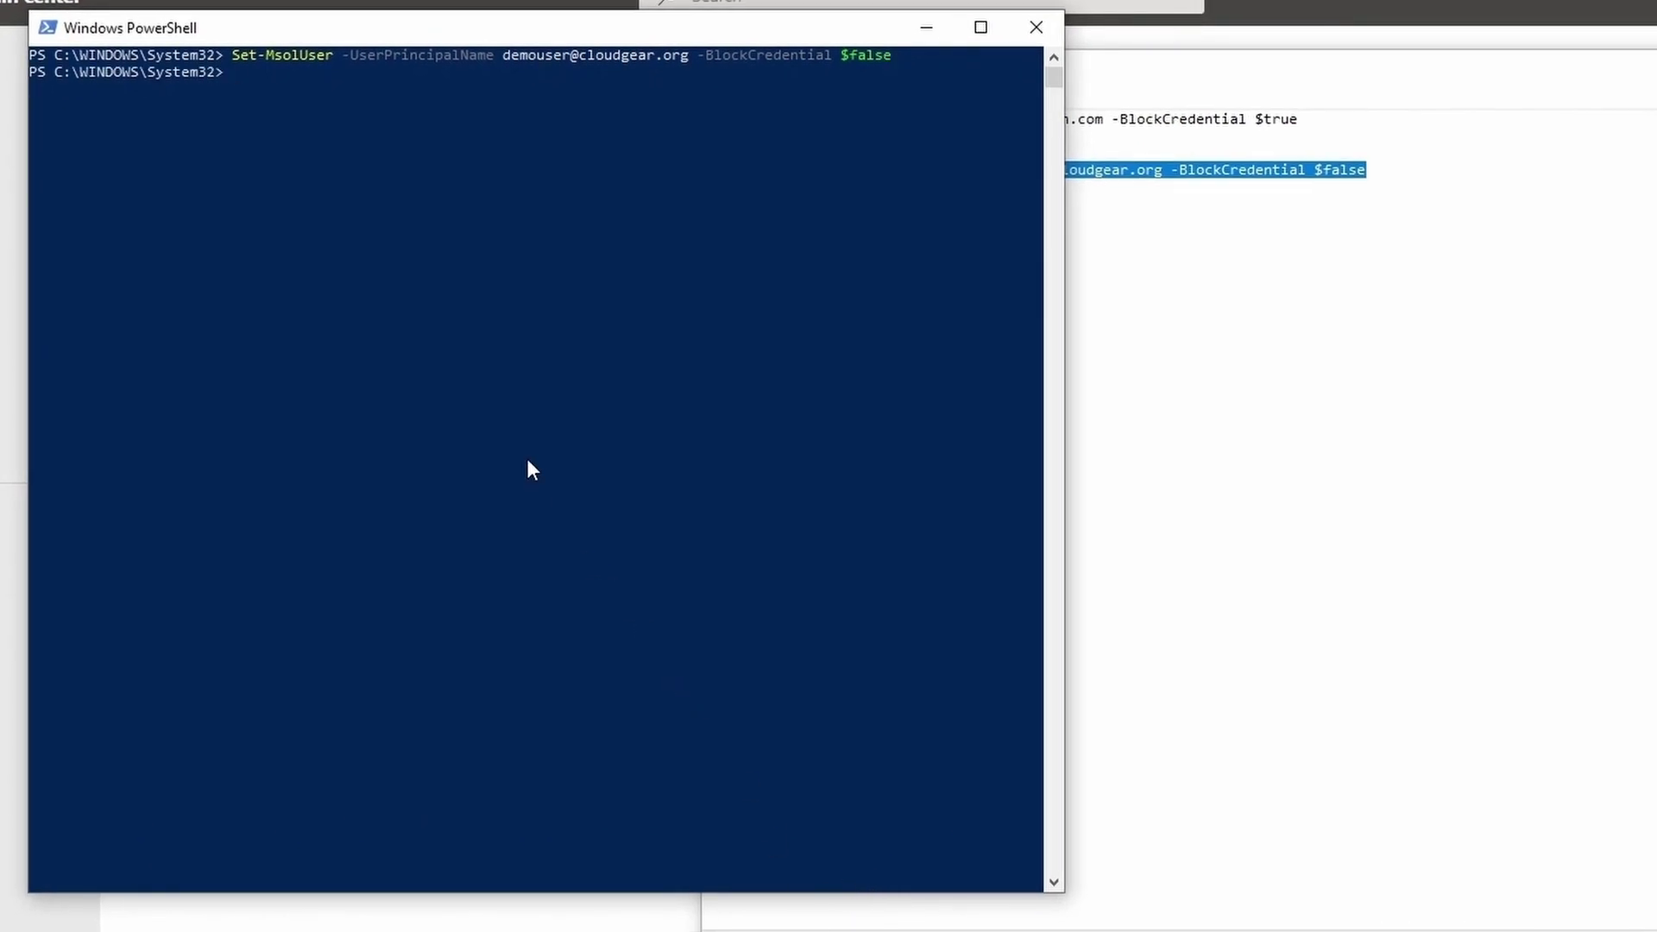
Rerun Get-MsolUser with 'fl UserPrincipalName,*Block*' to confirm BlockCredential is False
key("Up")
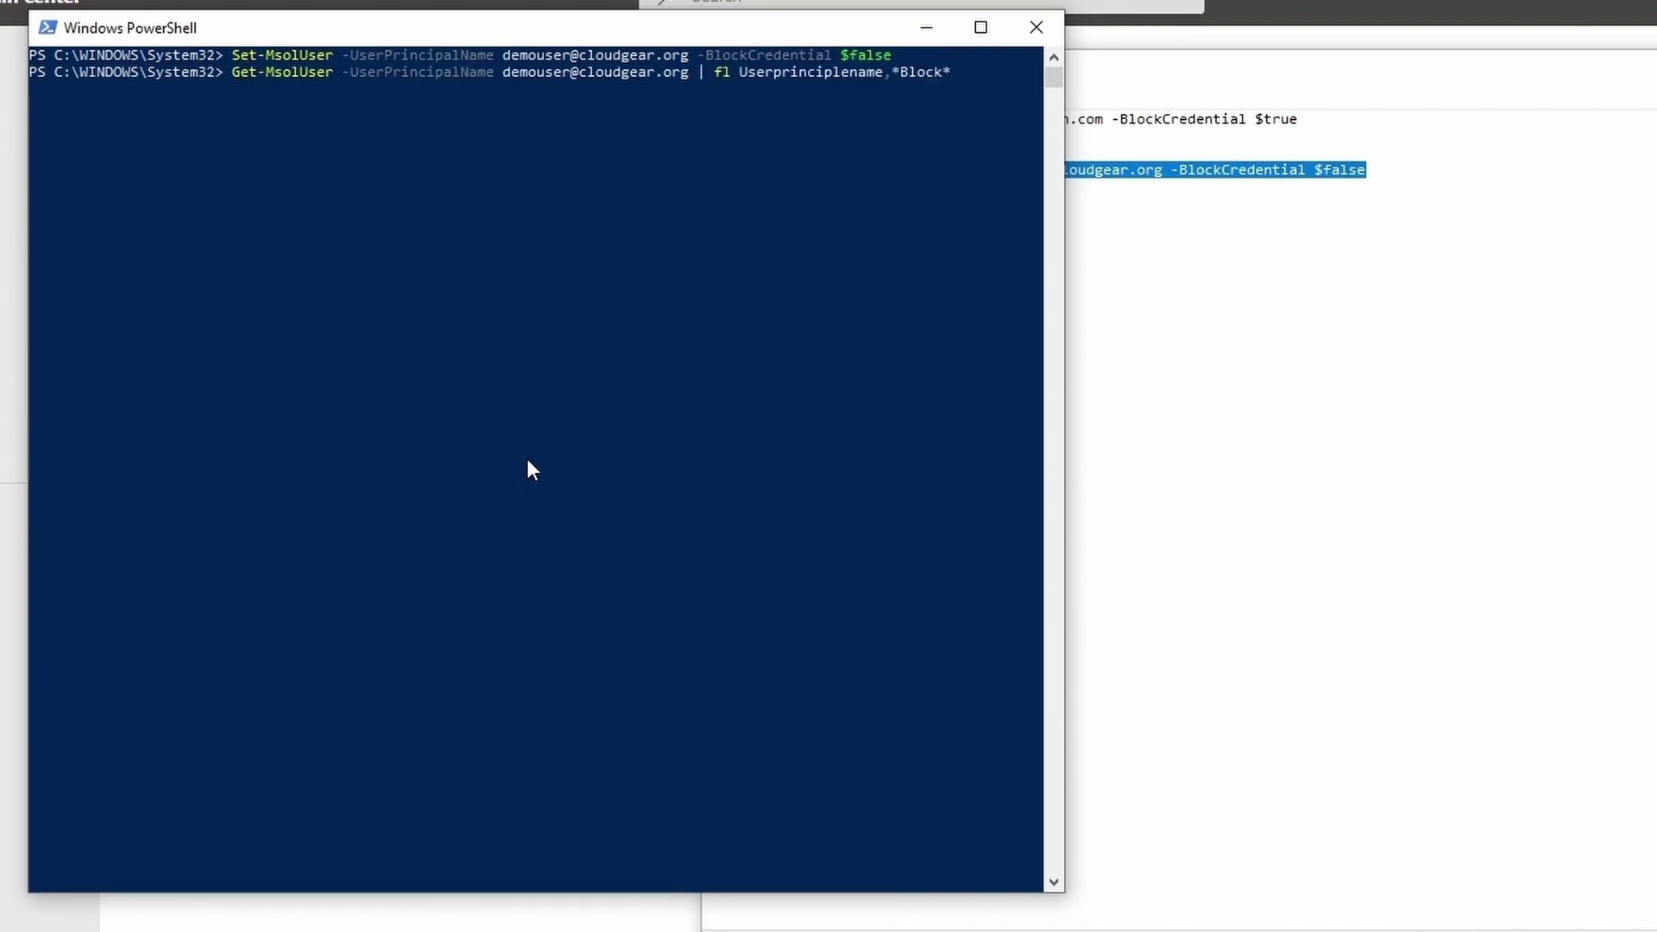
key("Up")
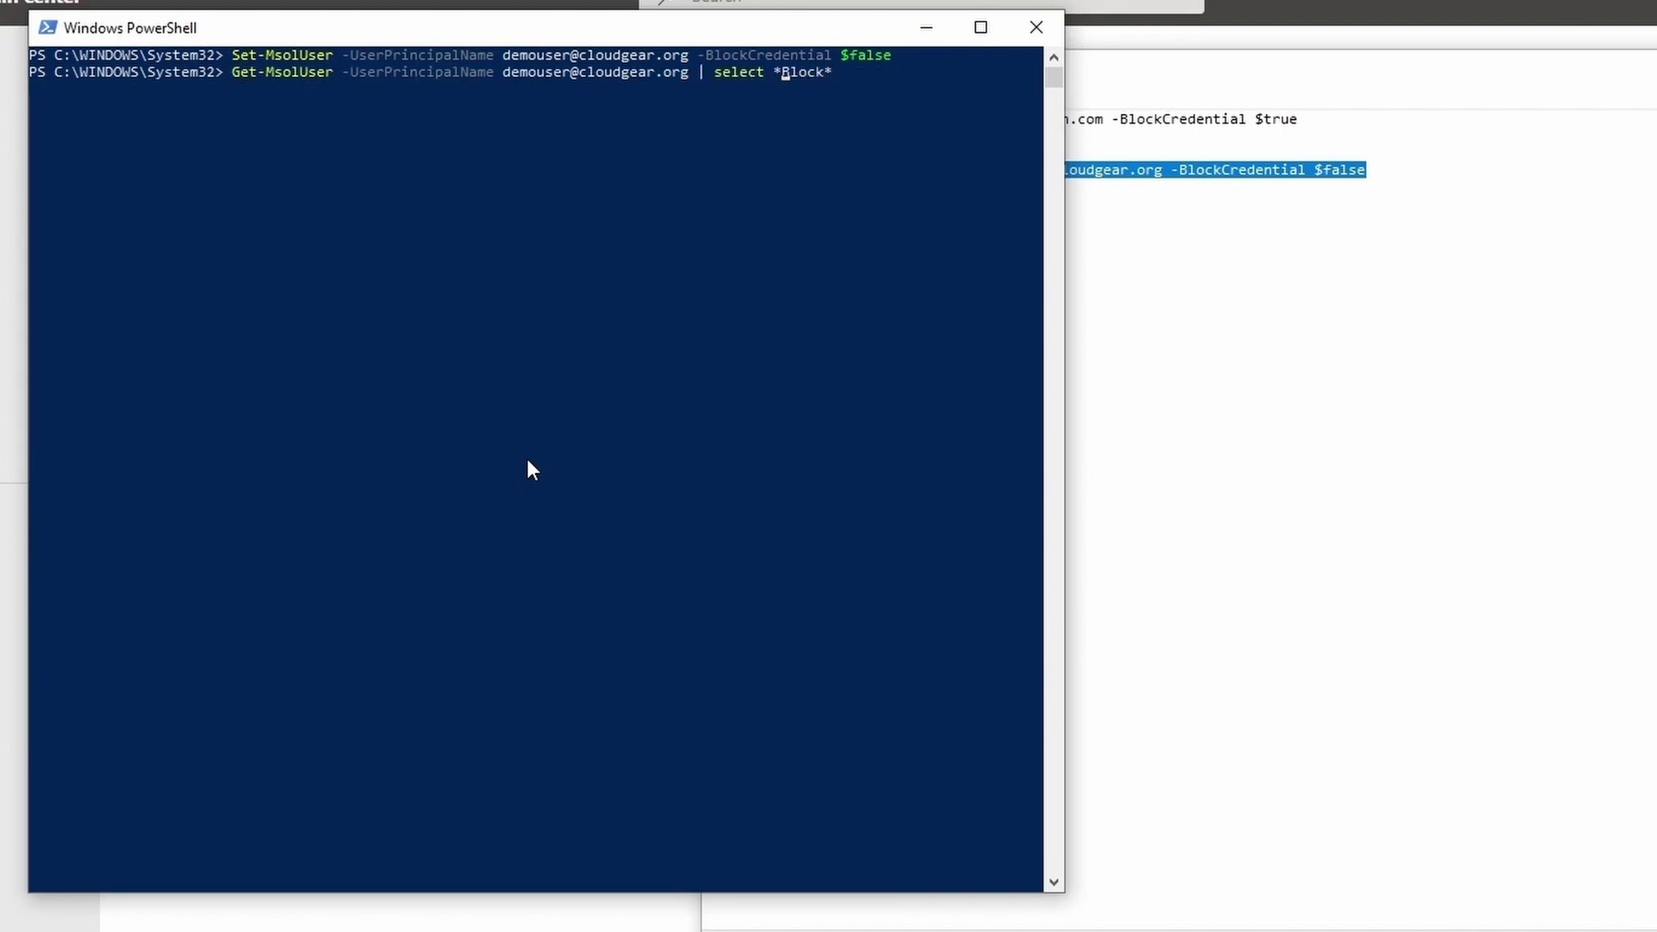
key("BackSpace")
key("BackSpace")
key("BackSpace")
key("BackSpace")
type("fl UserPrincipalName,")
key("Return")
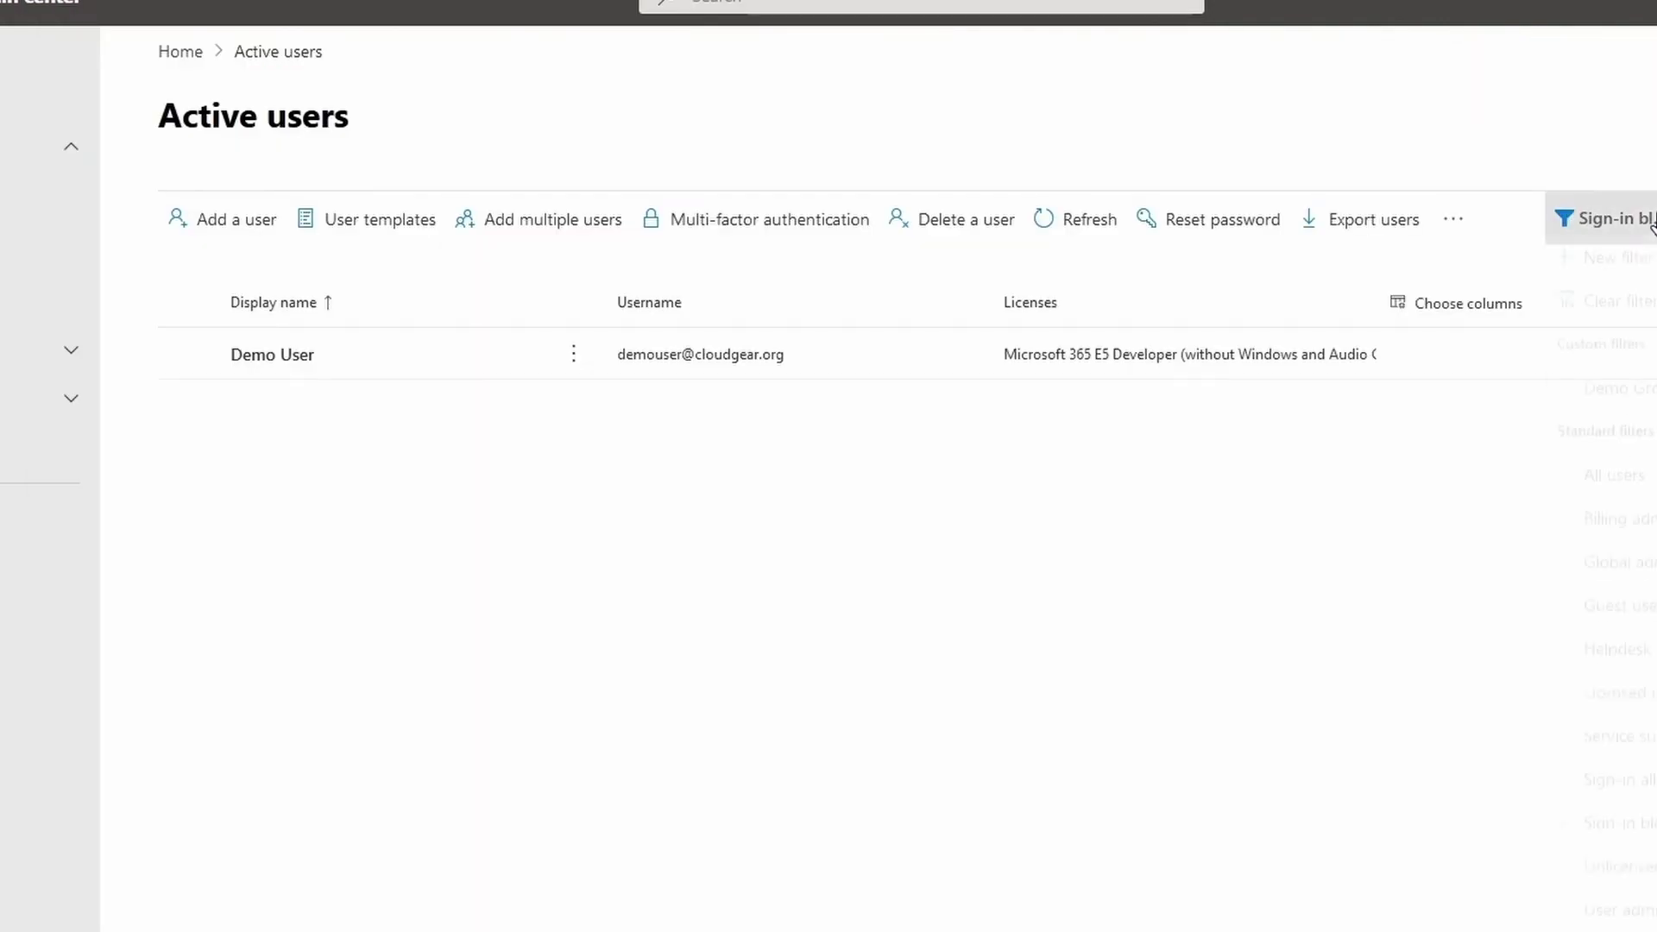
left_click(1616, 835)
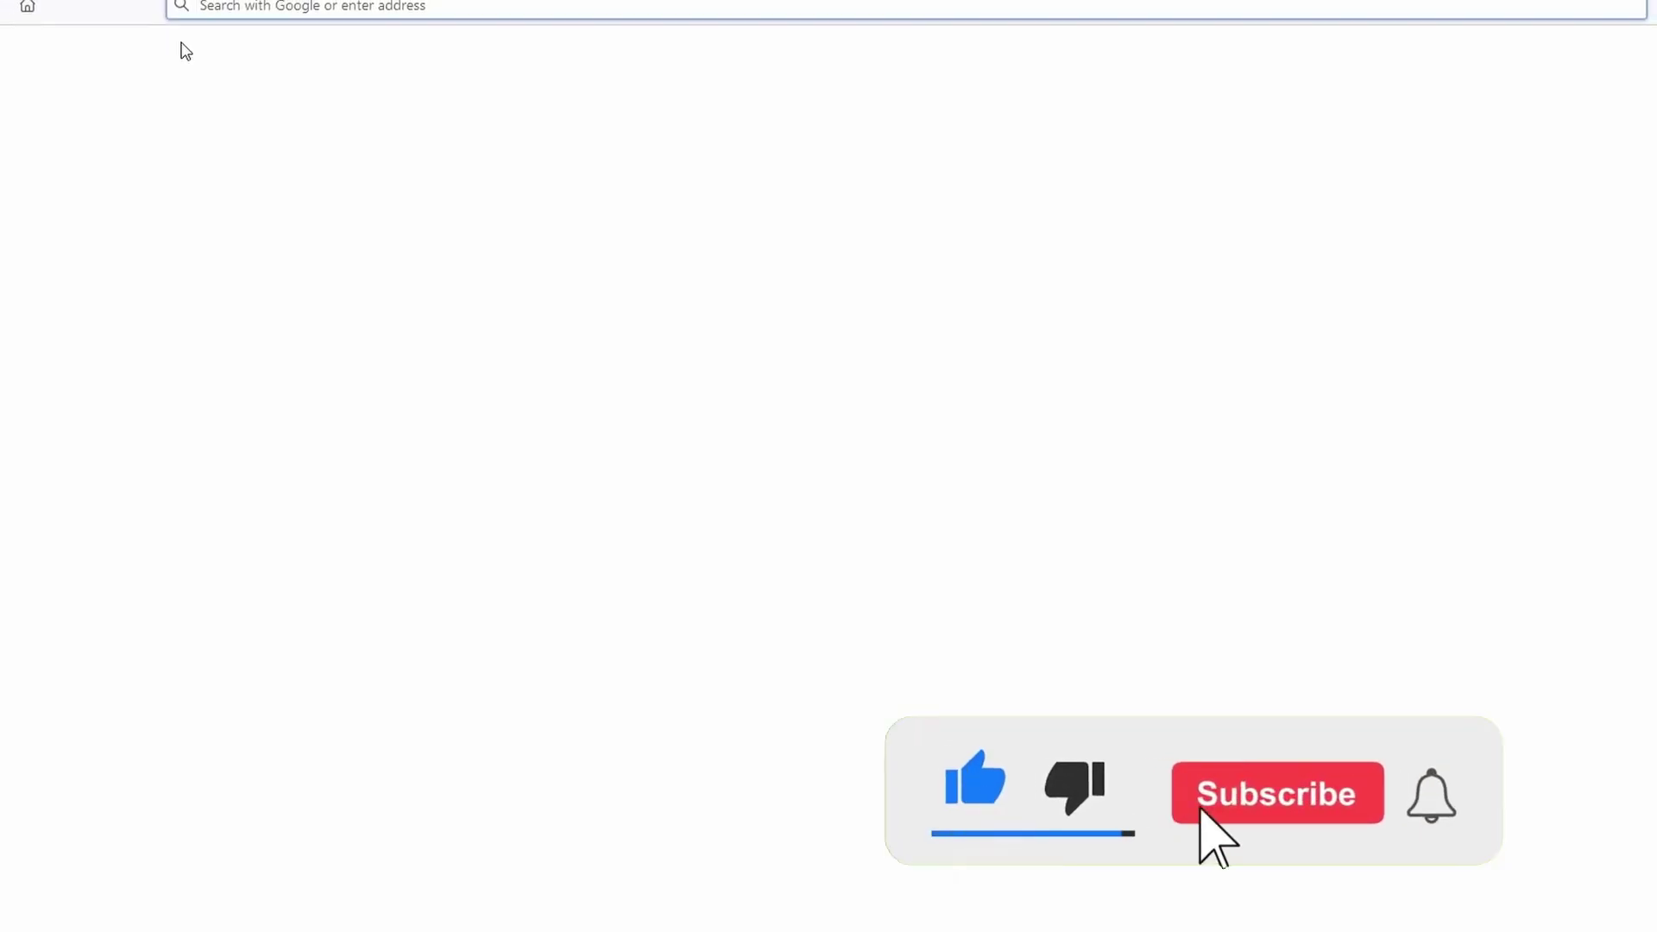
type("https://portal.azure.com")
key("Return")
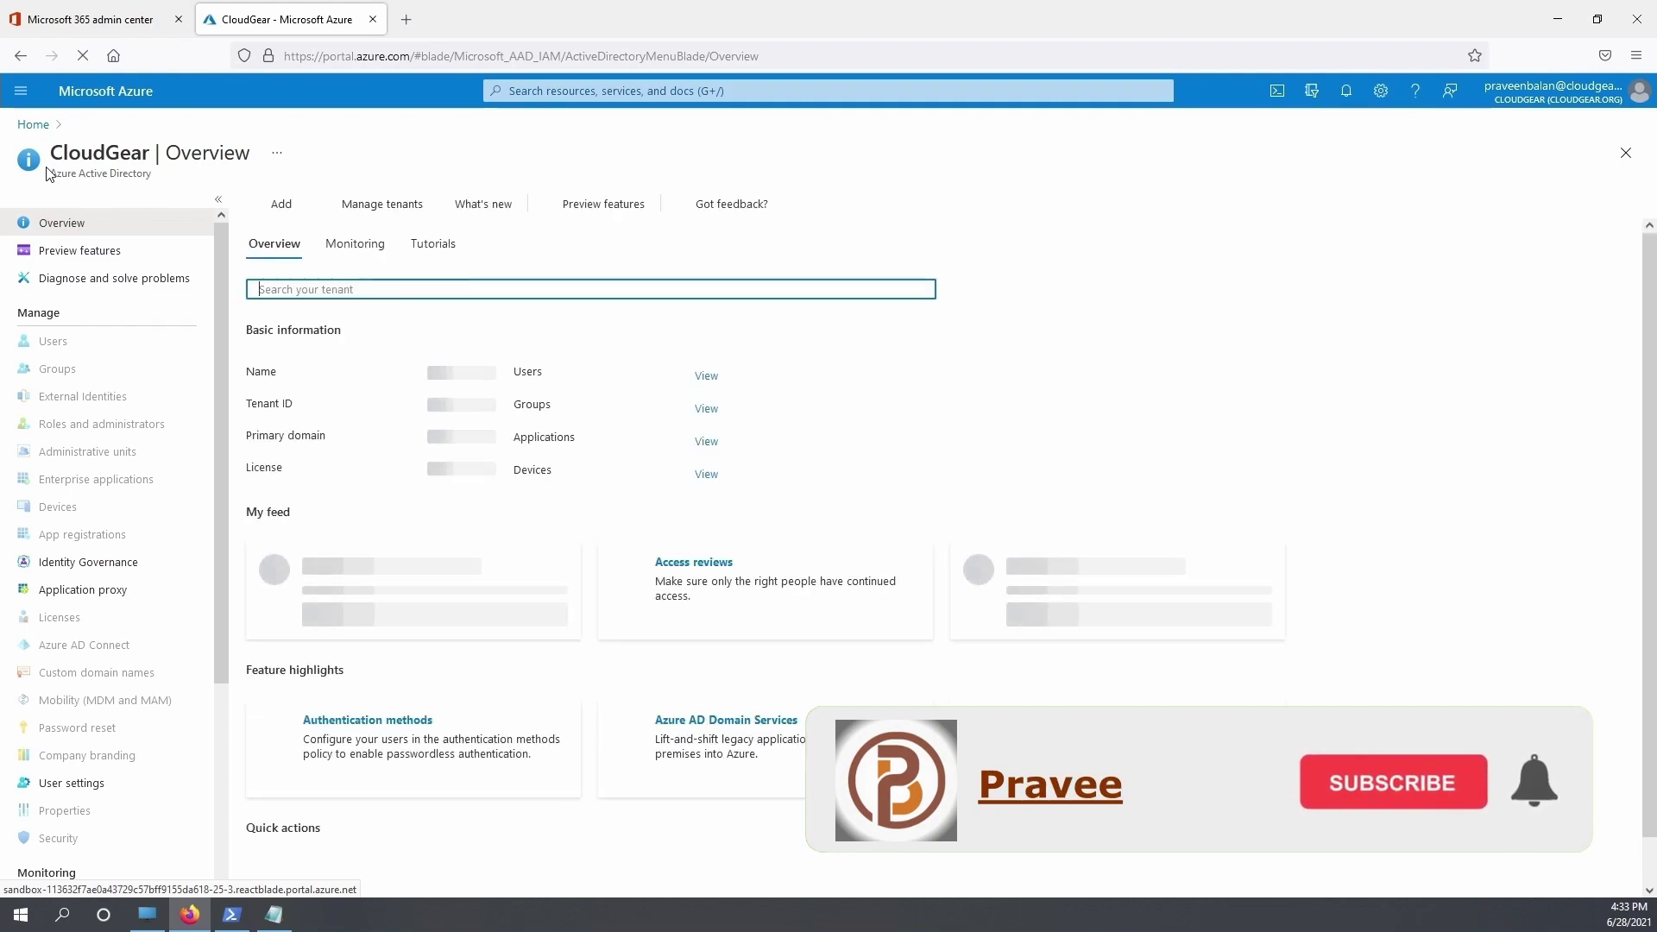
left_click(60, 342)
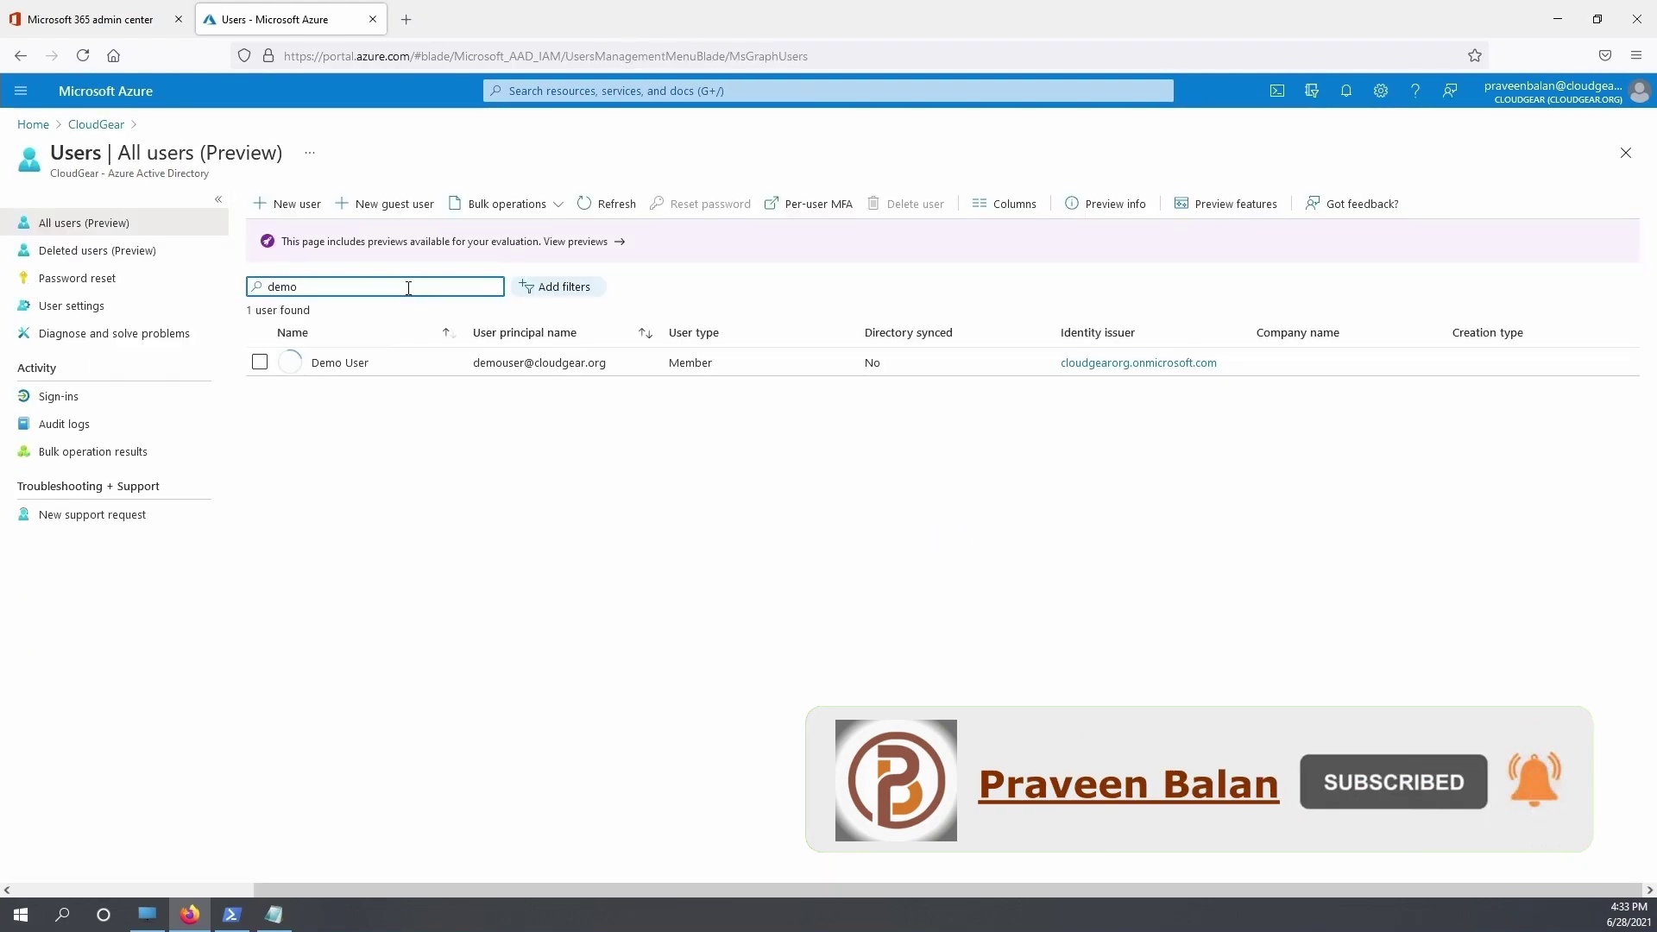
left_click(337, 364)
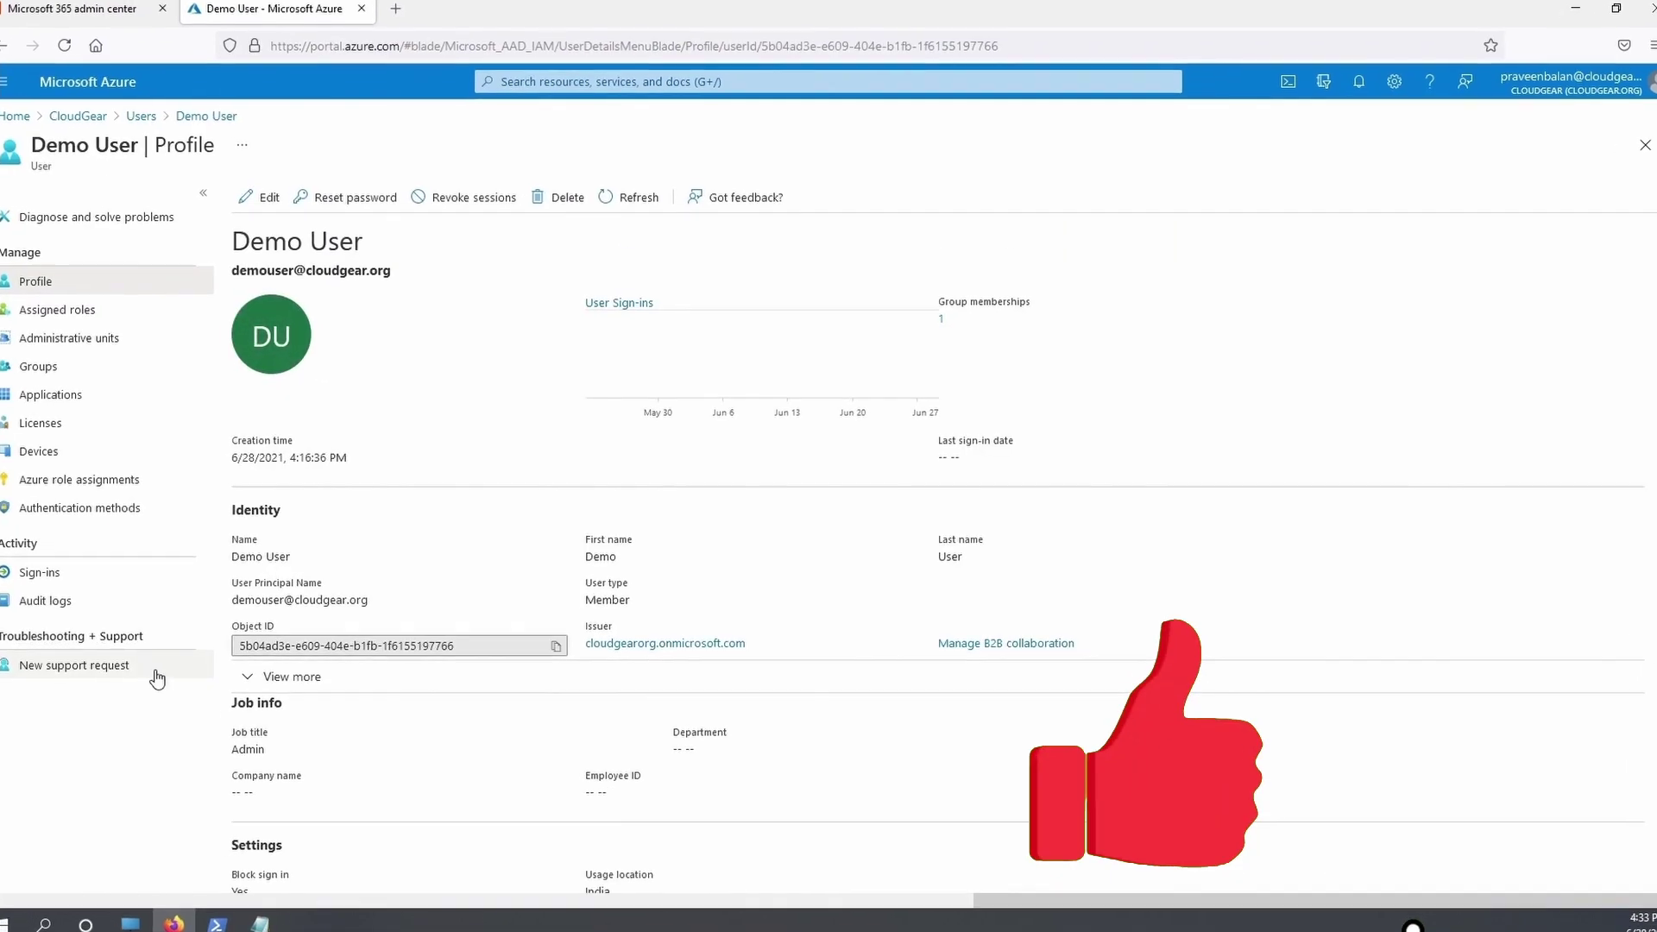
scroll(415, 483, "down", 3)
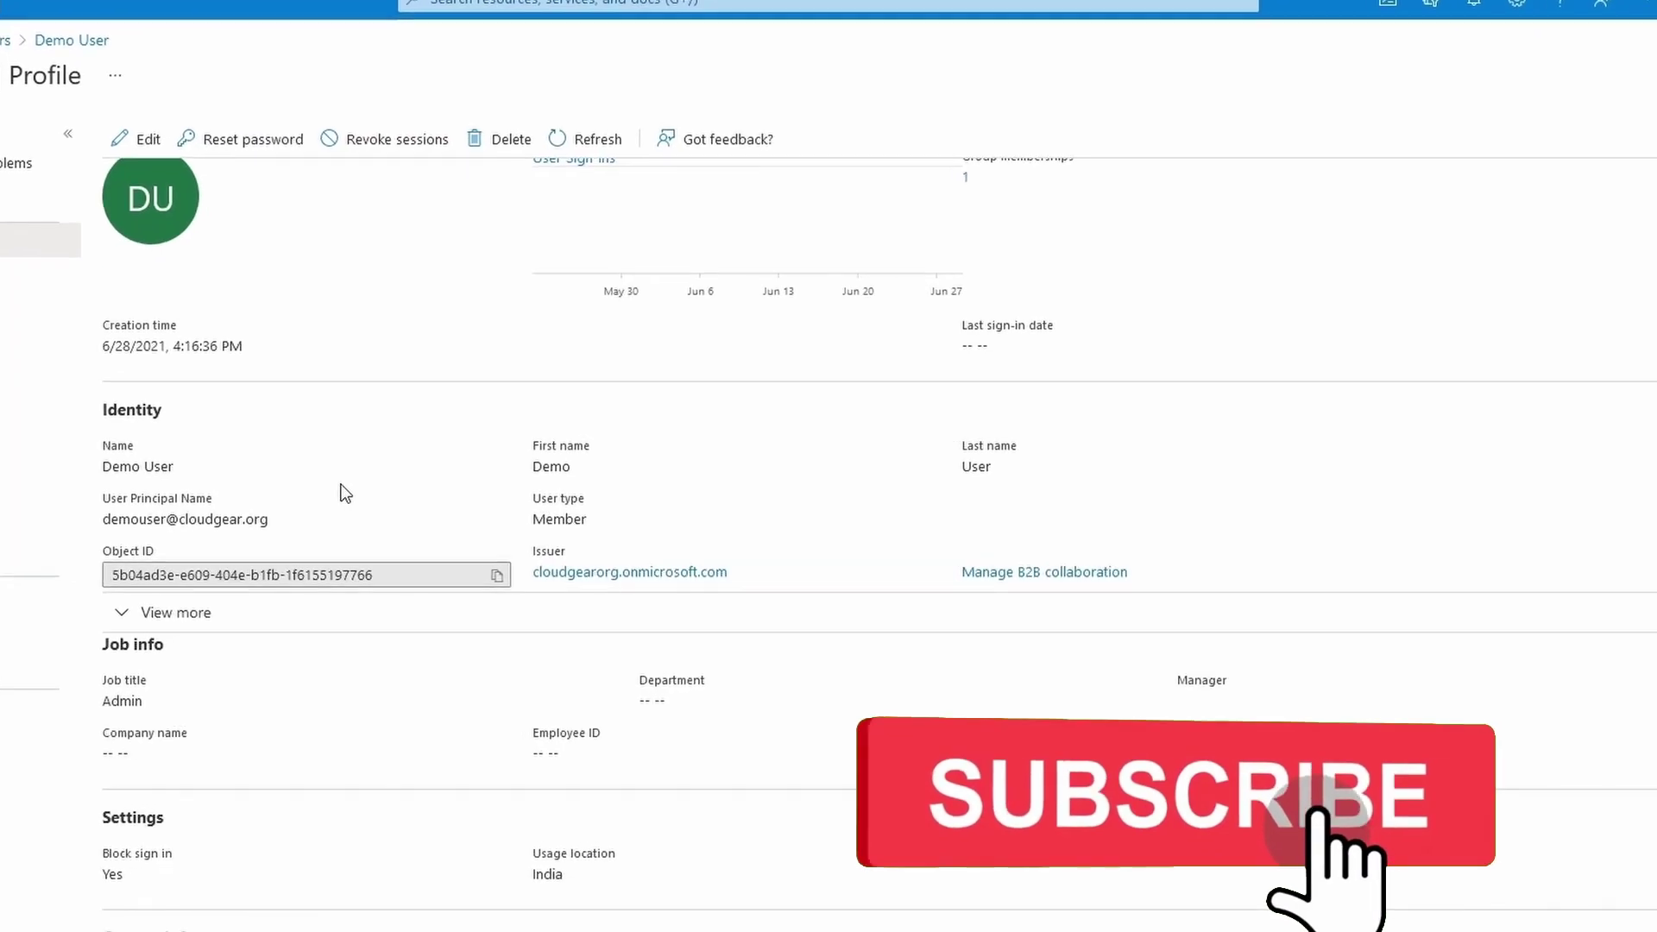
scroll(287, 695, "down", 3)
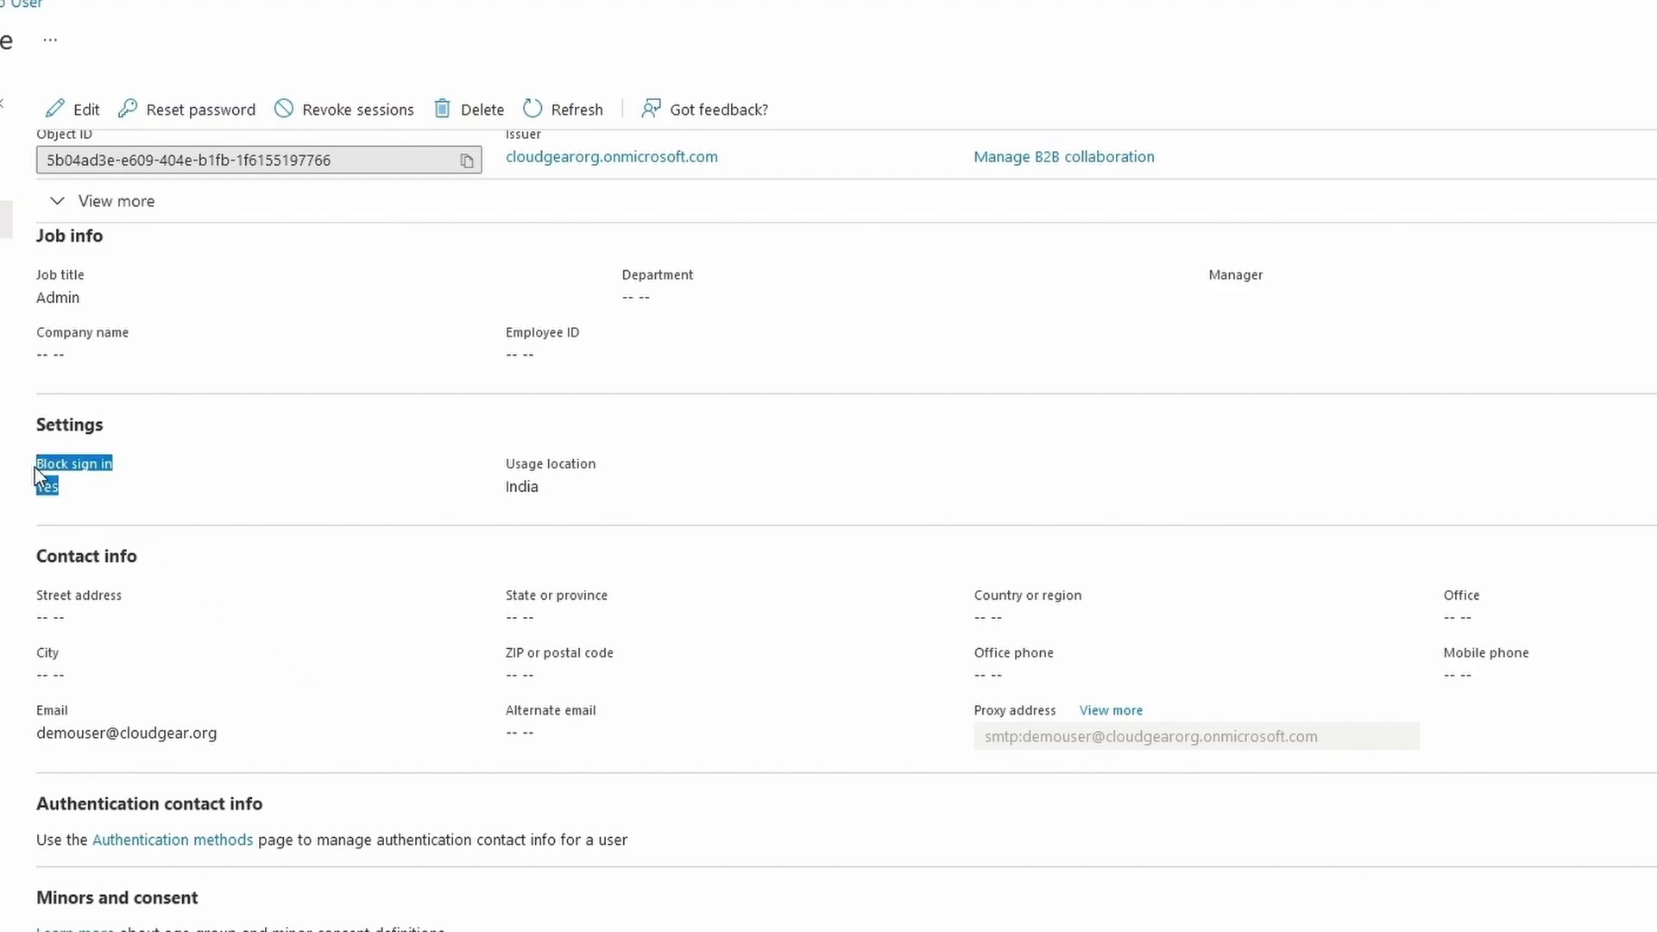
Edit Demo User's Azure profile, set Block sign in to No, and save
left_click(474, 147)
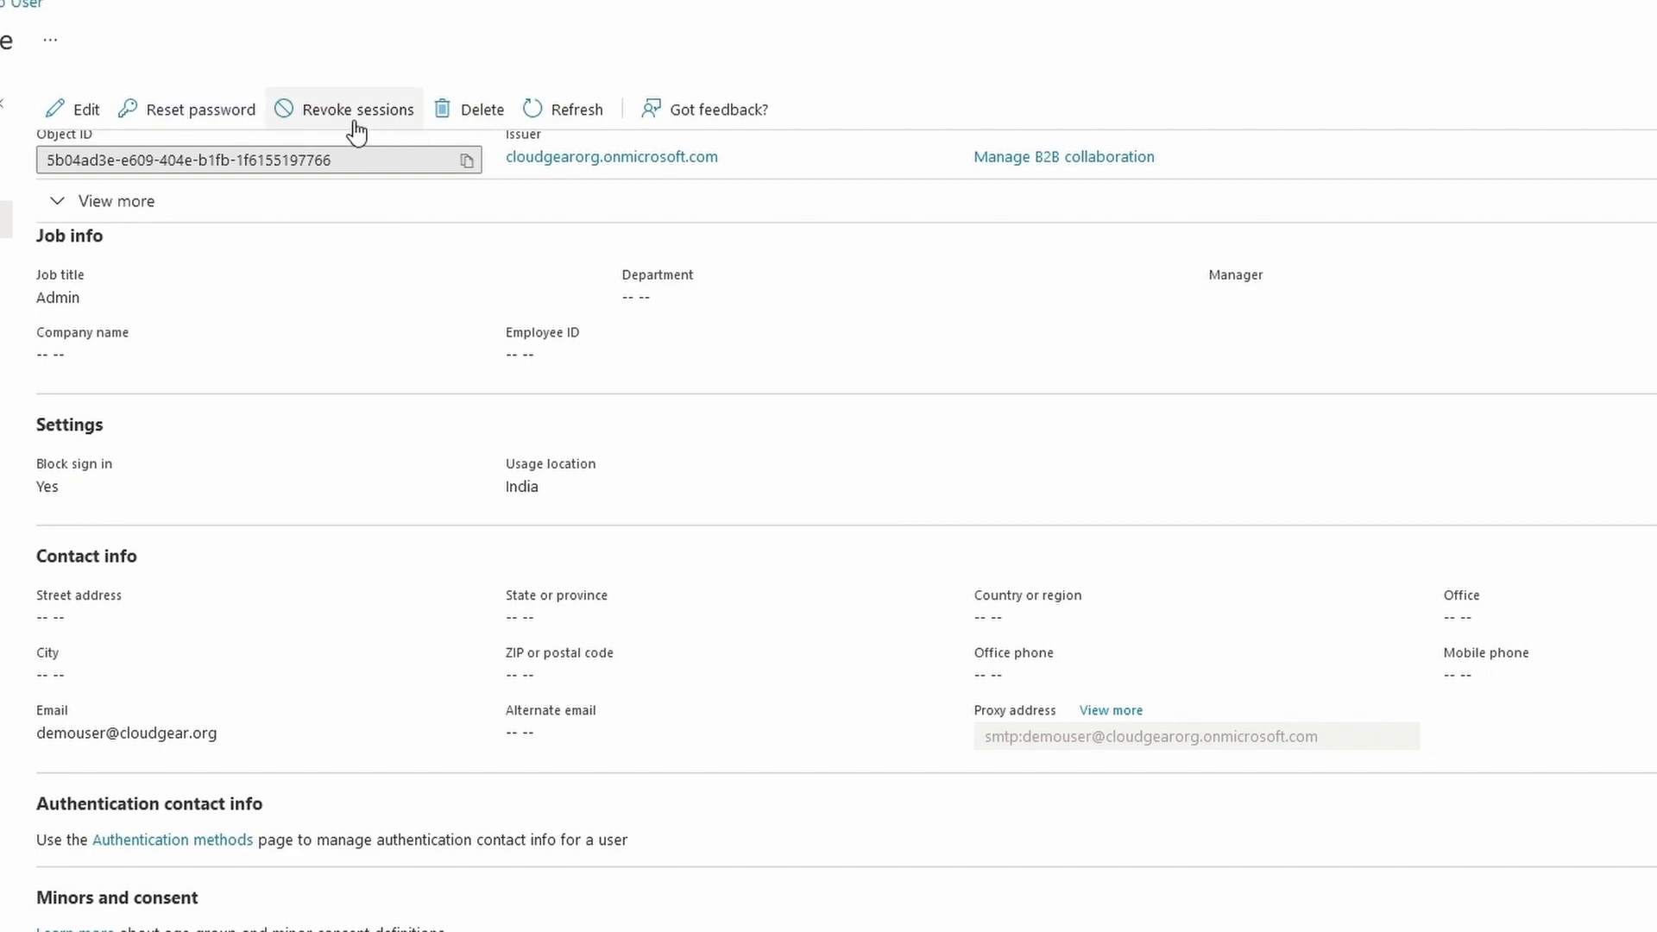
left_click(87, 109)
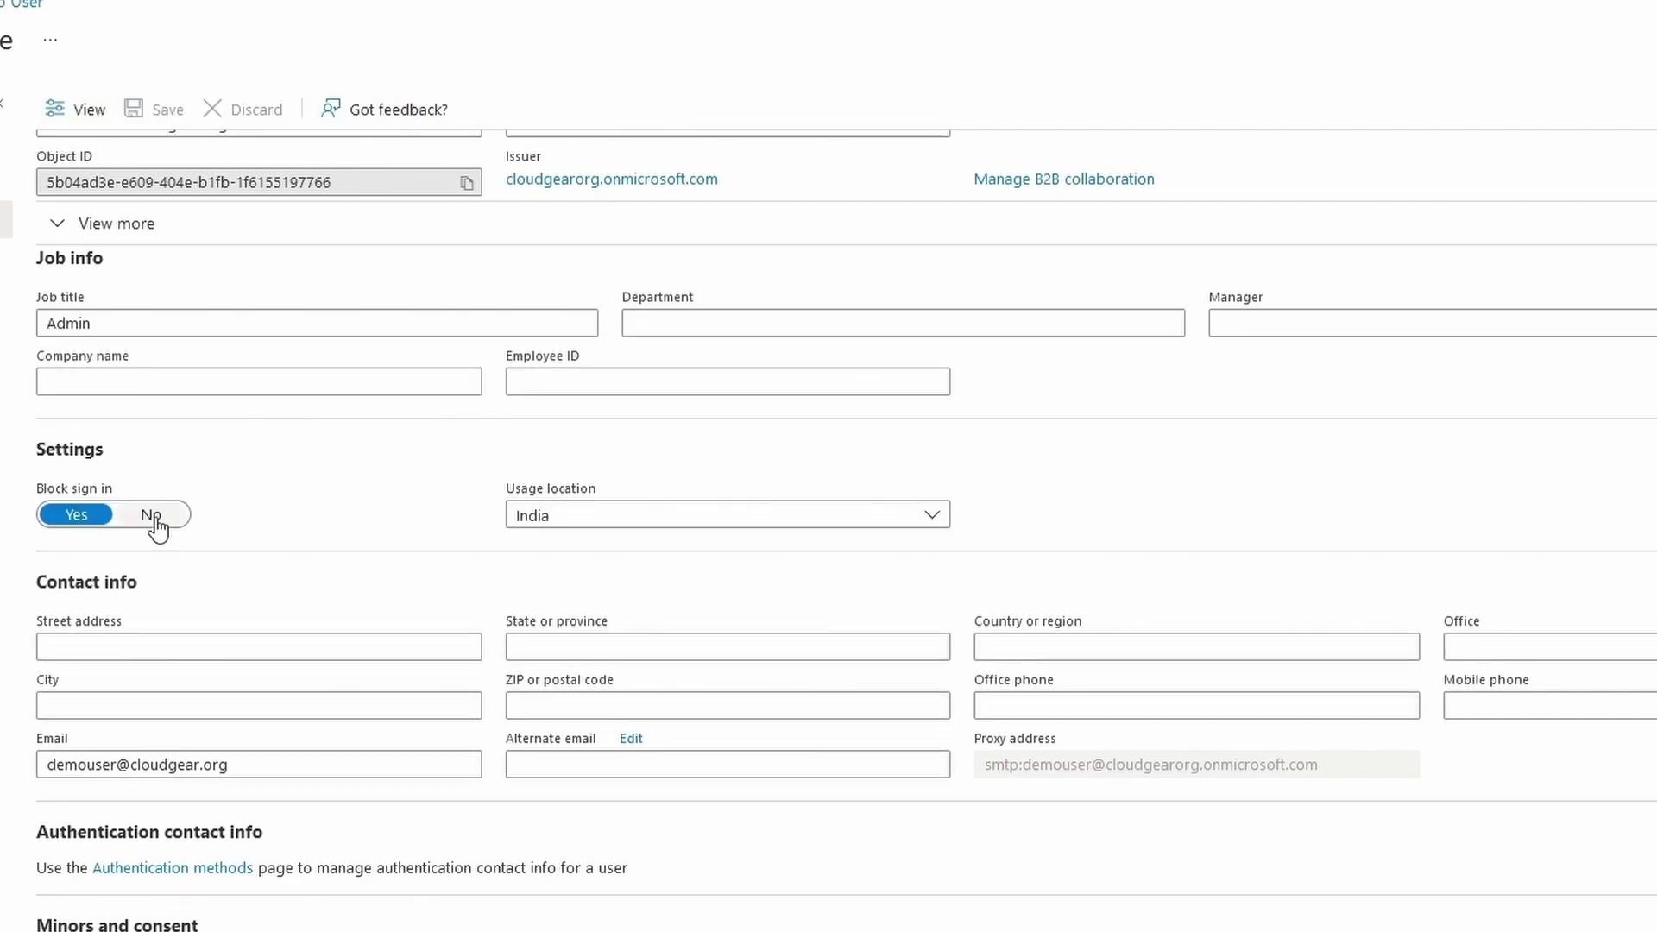
left_click(156, 518)
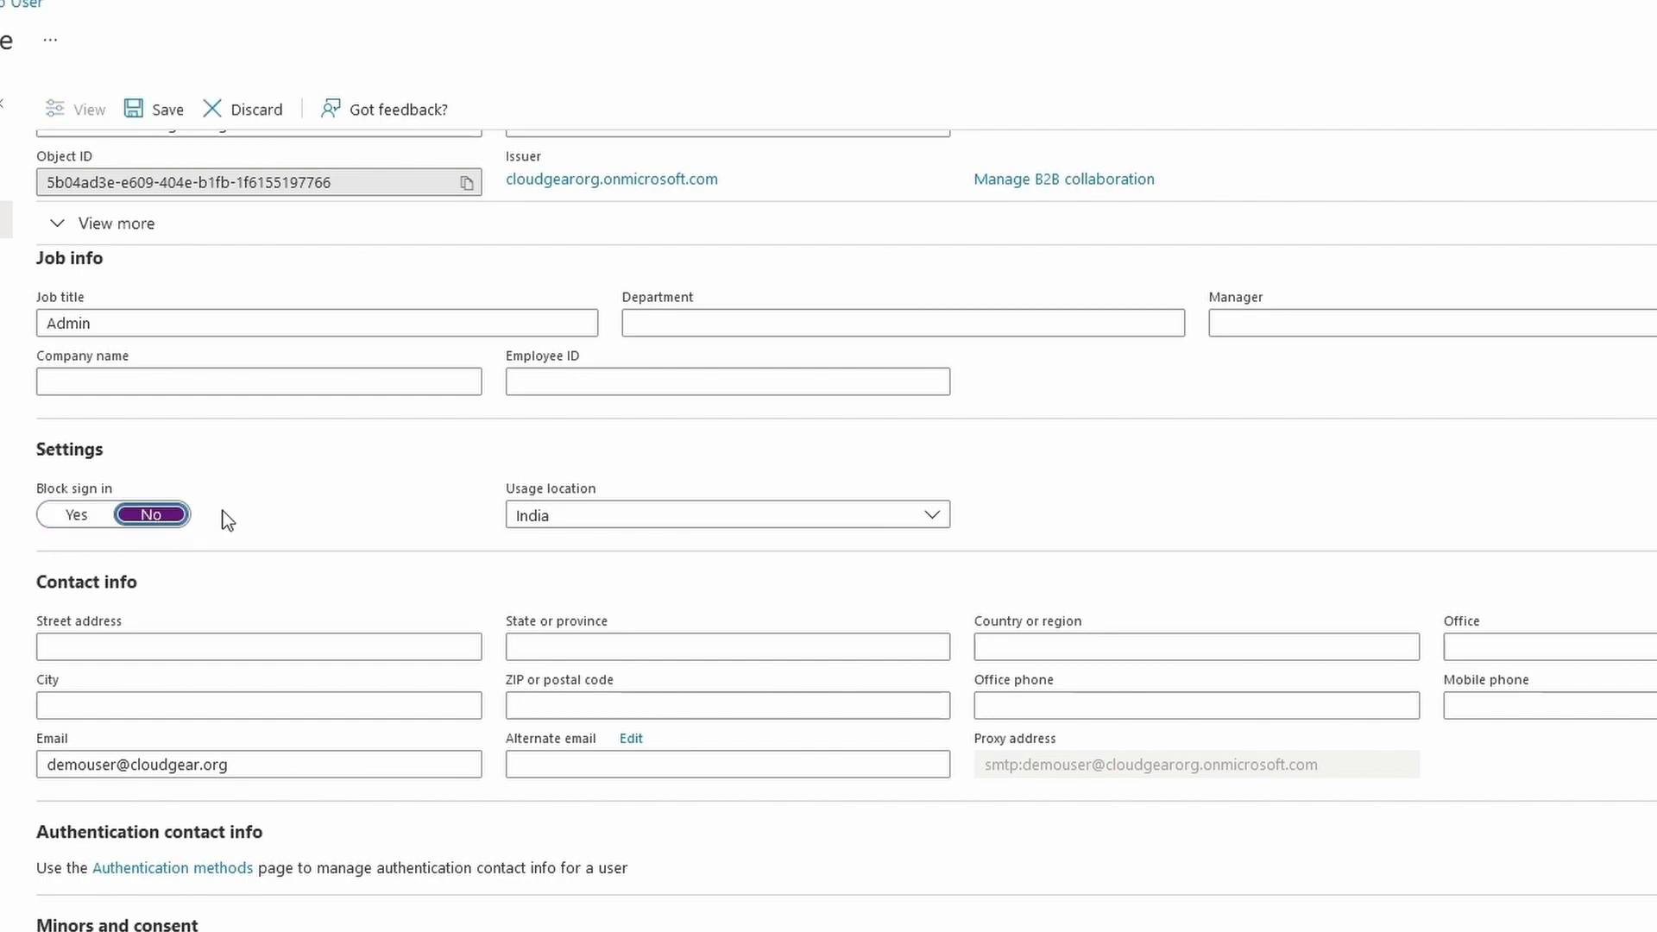
left_click(152, 111)
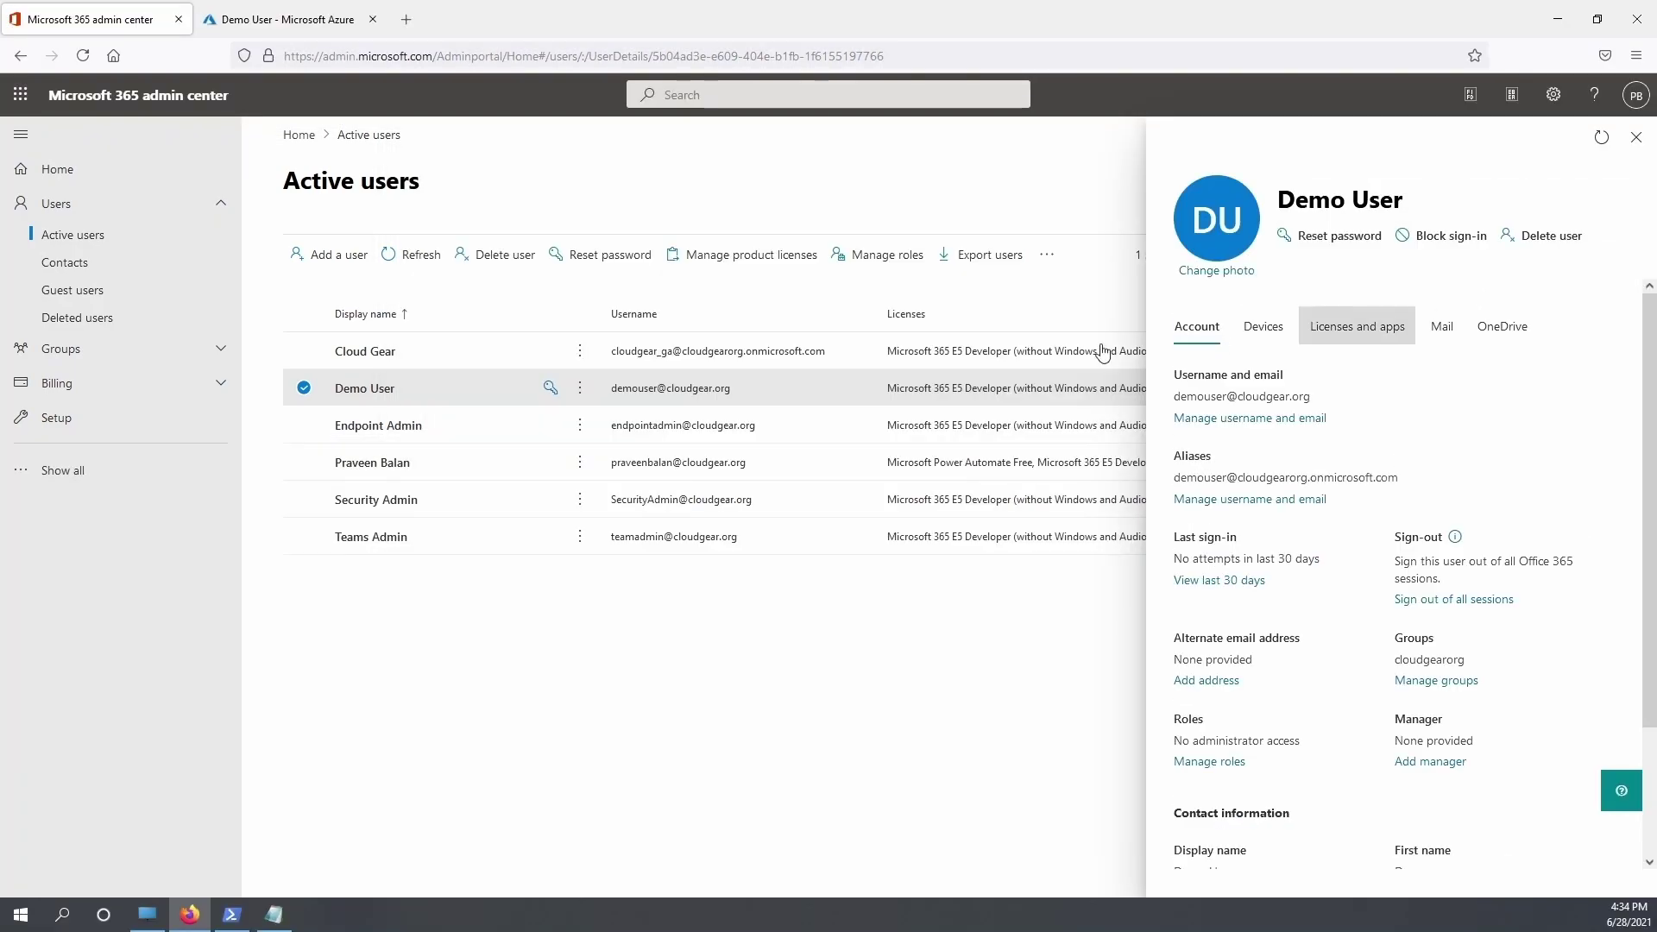
Delete Demo User from the details panel, confirm, close the summary, and return to Azure
left_click(1552, 242)
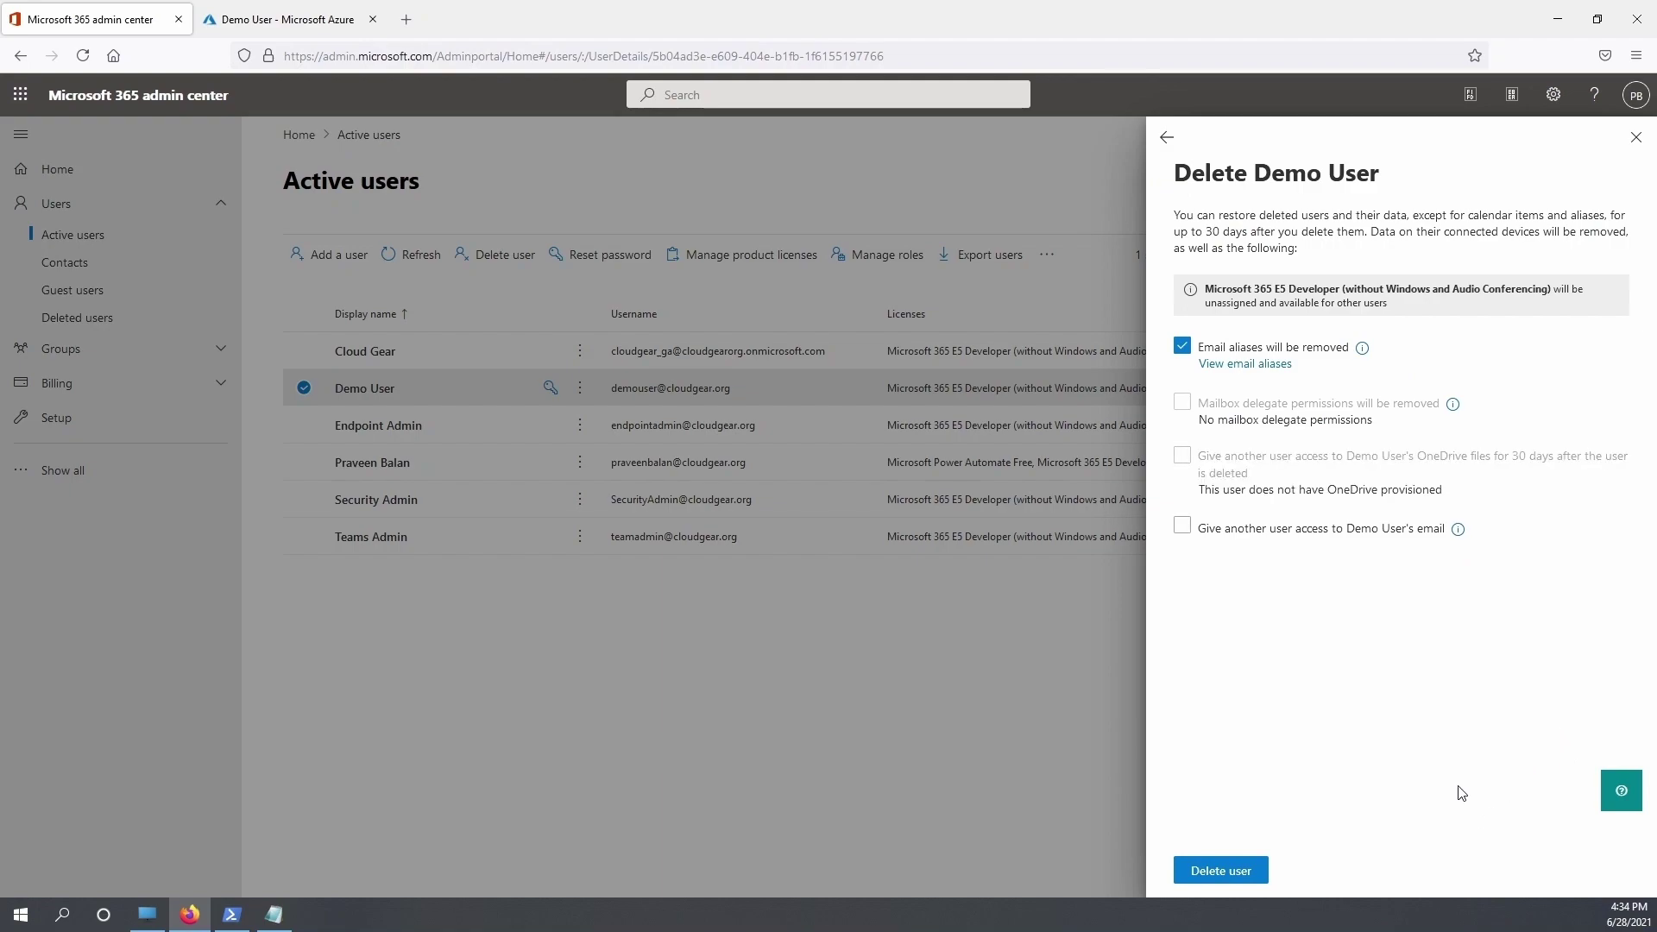
left_click(1238, 878)
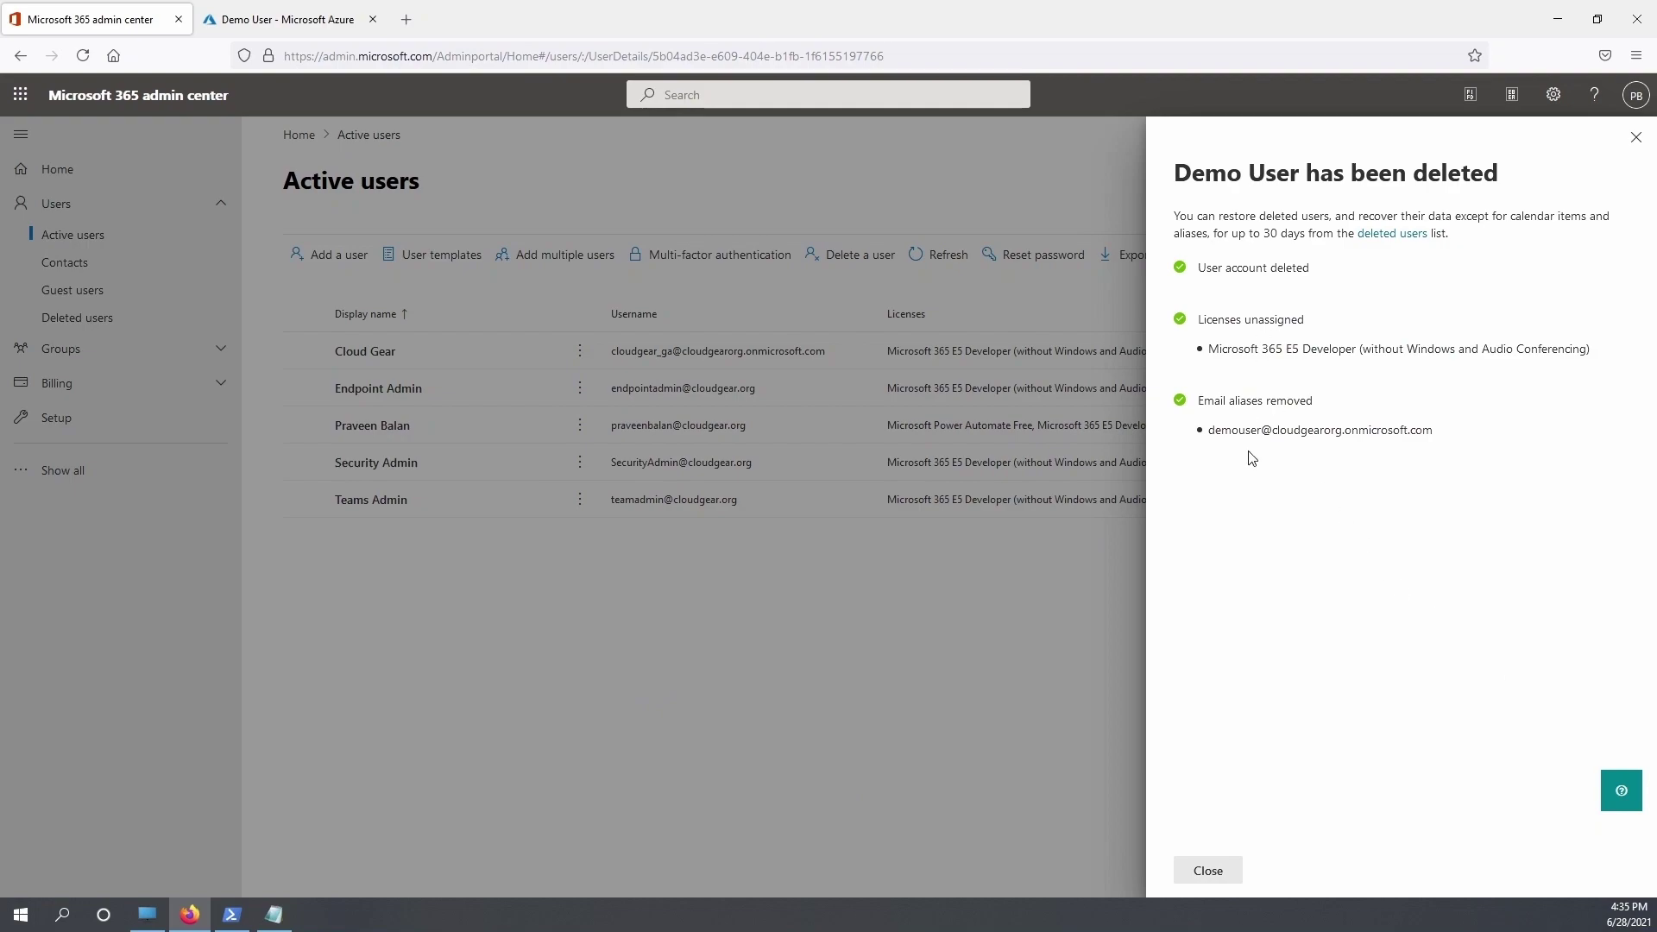
left_click(1221, 872)
key("ctrl+Tab")
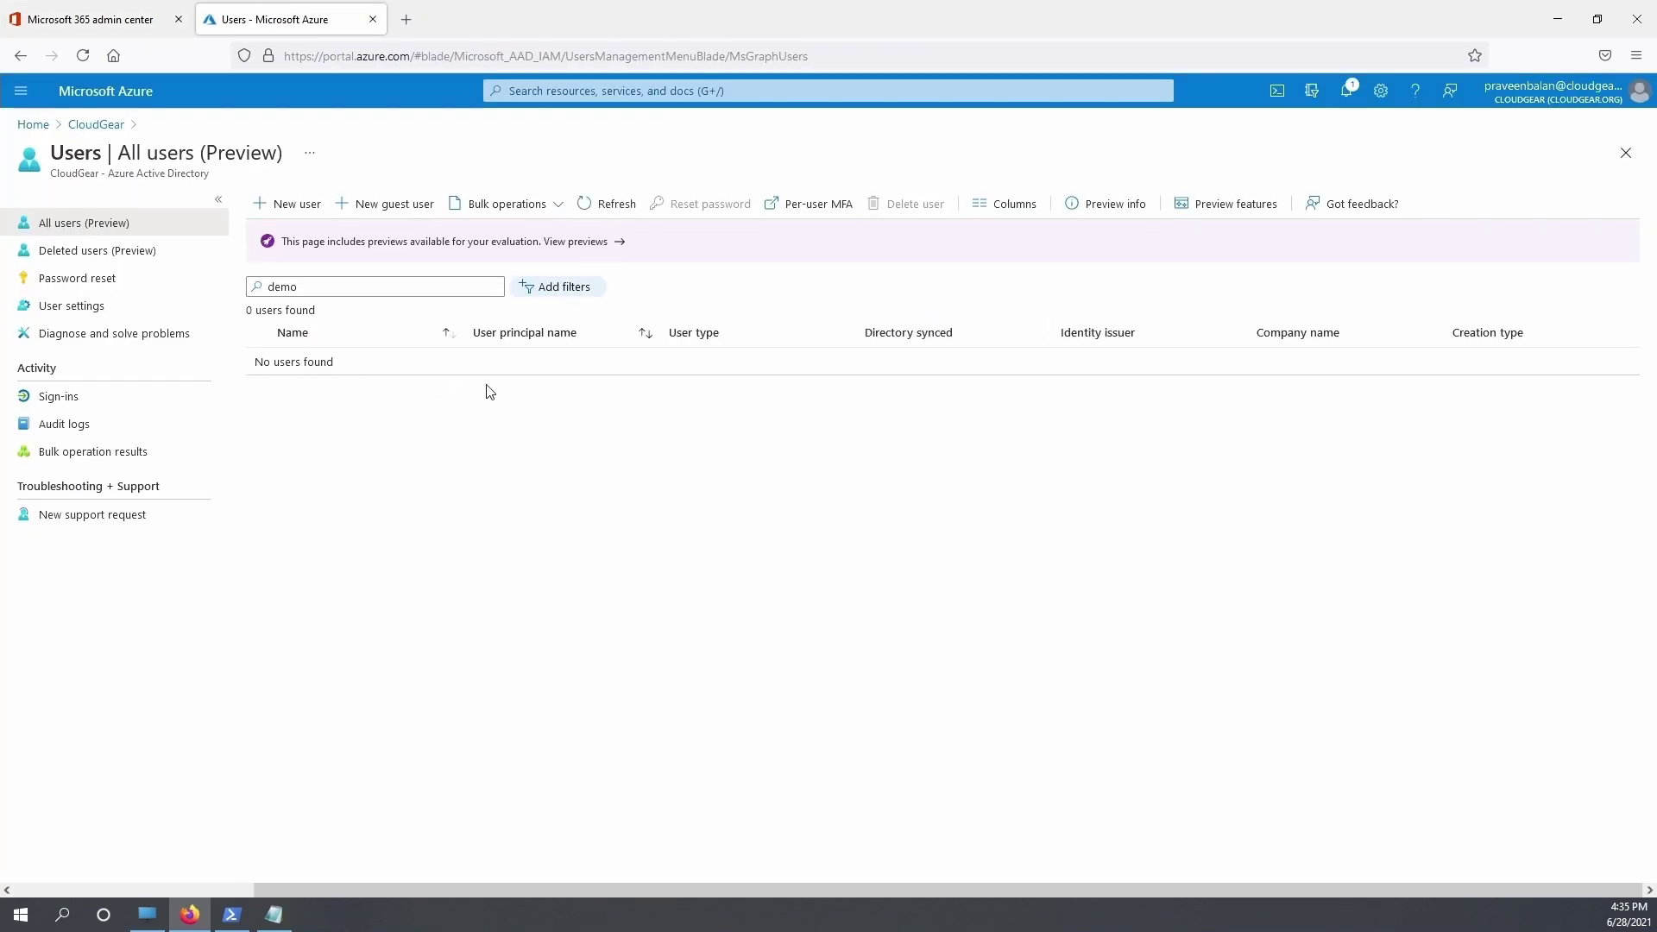
Restore the demo user account from the Azure portal's Deleted users list
left_click(93, 251)
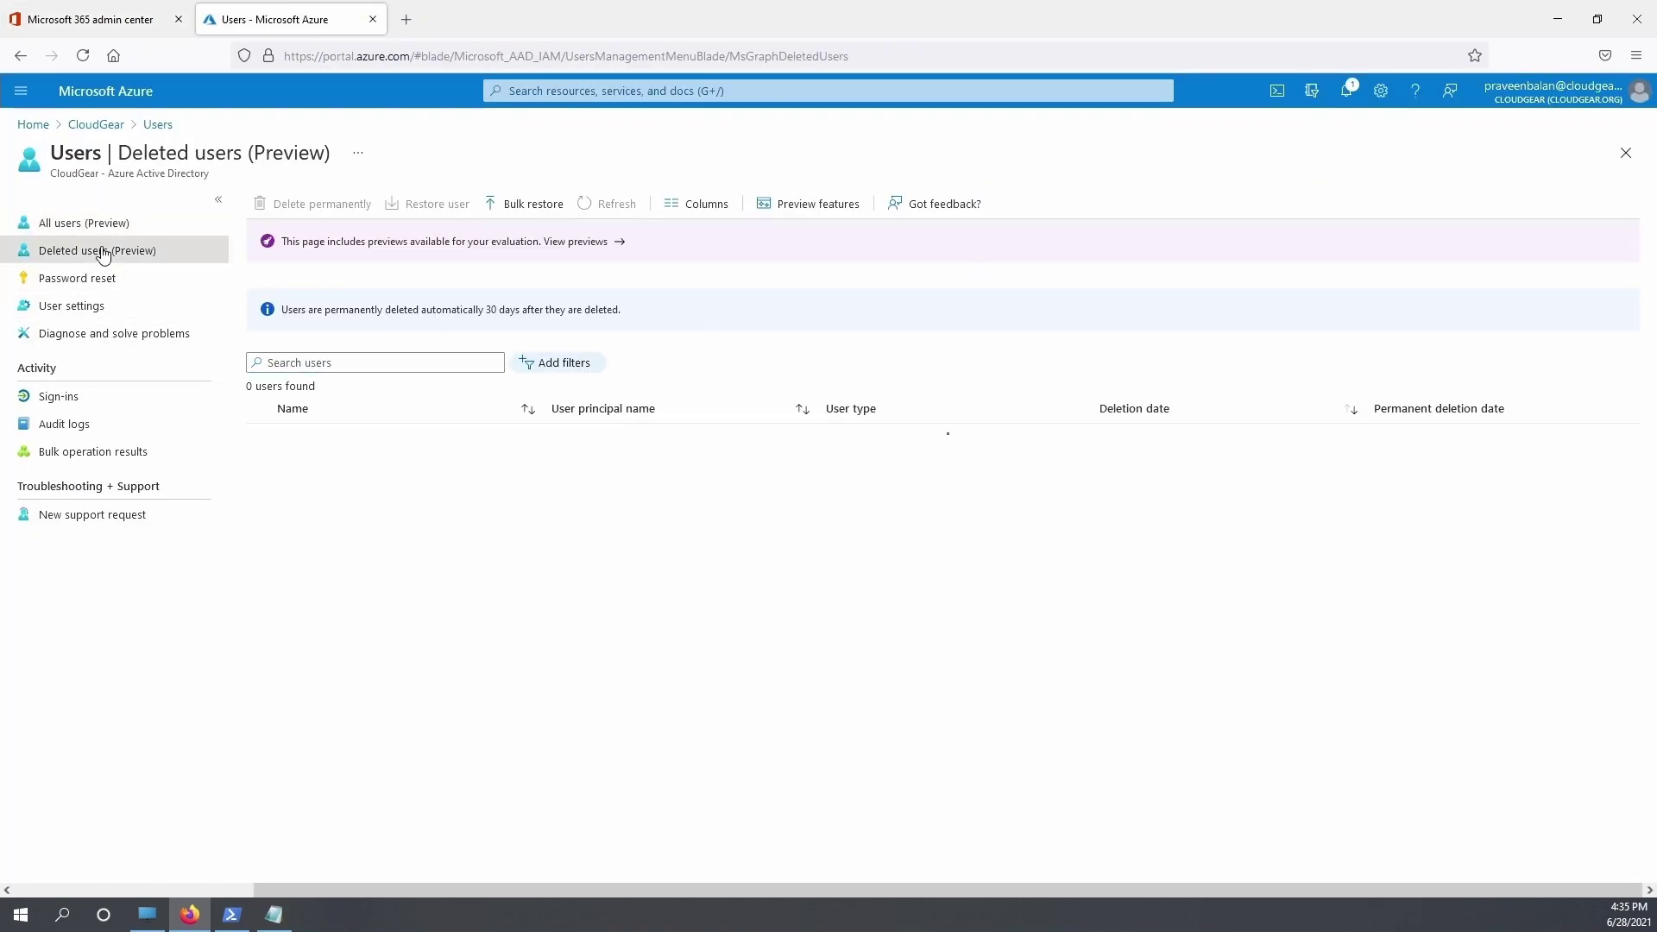
left_click(259, 437)
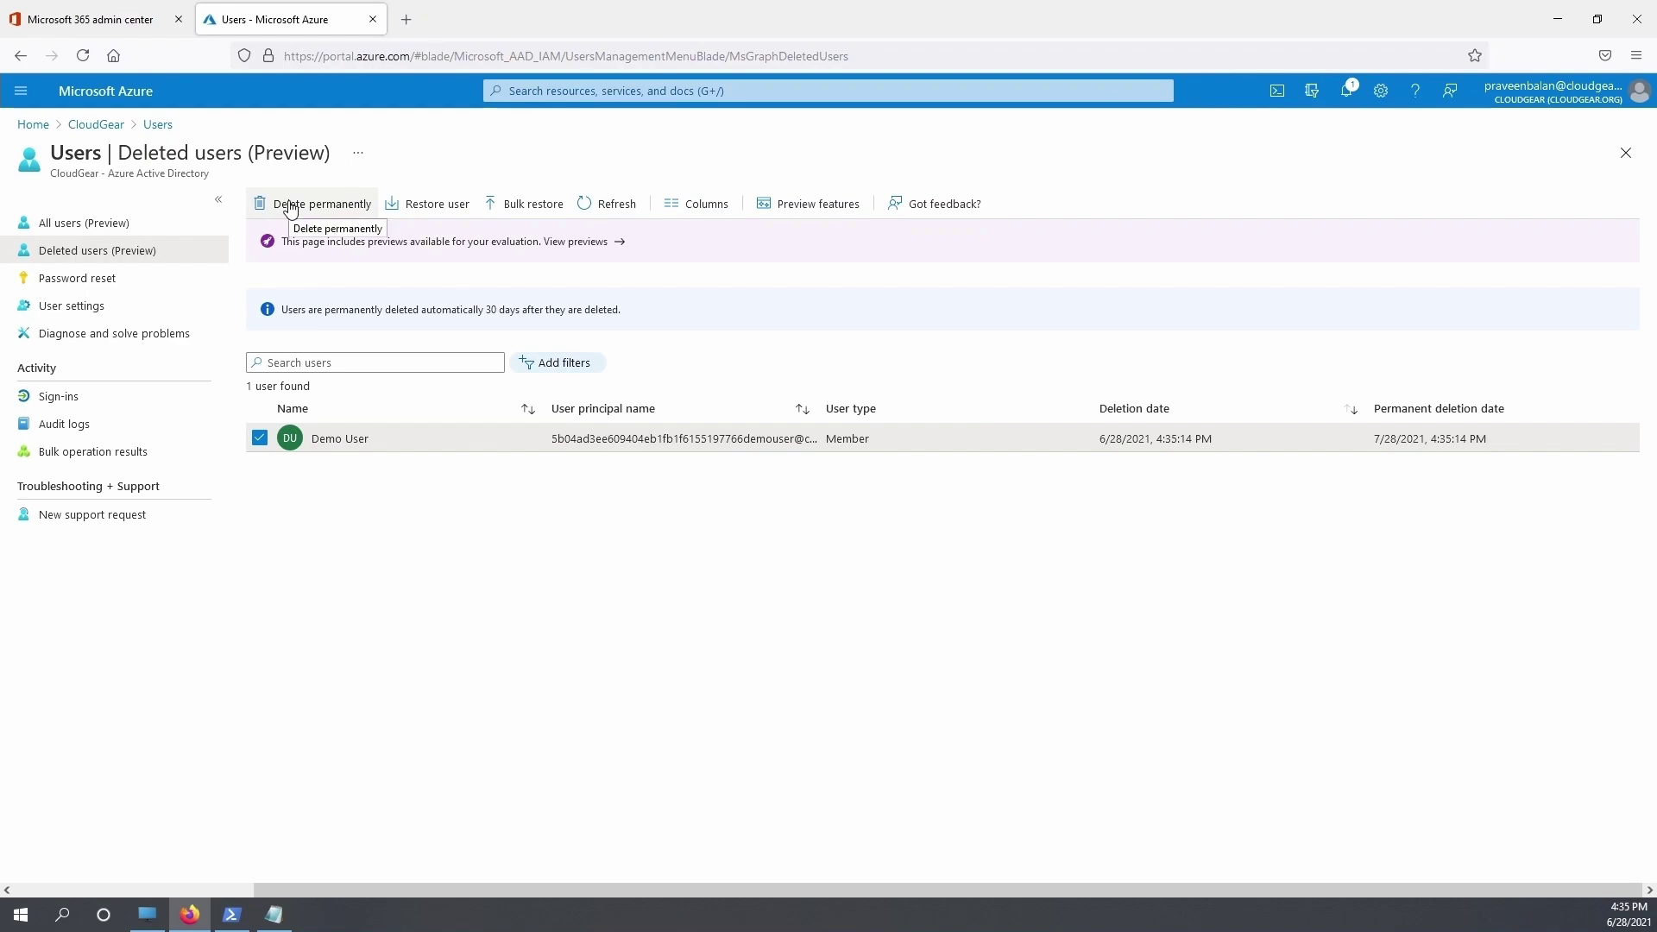
left_click(429, 204)
left_click(282, 272)
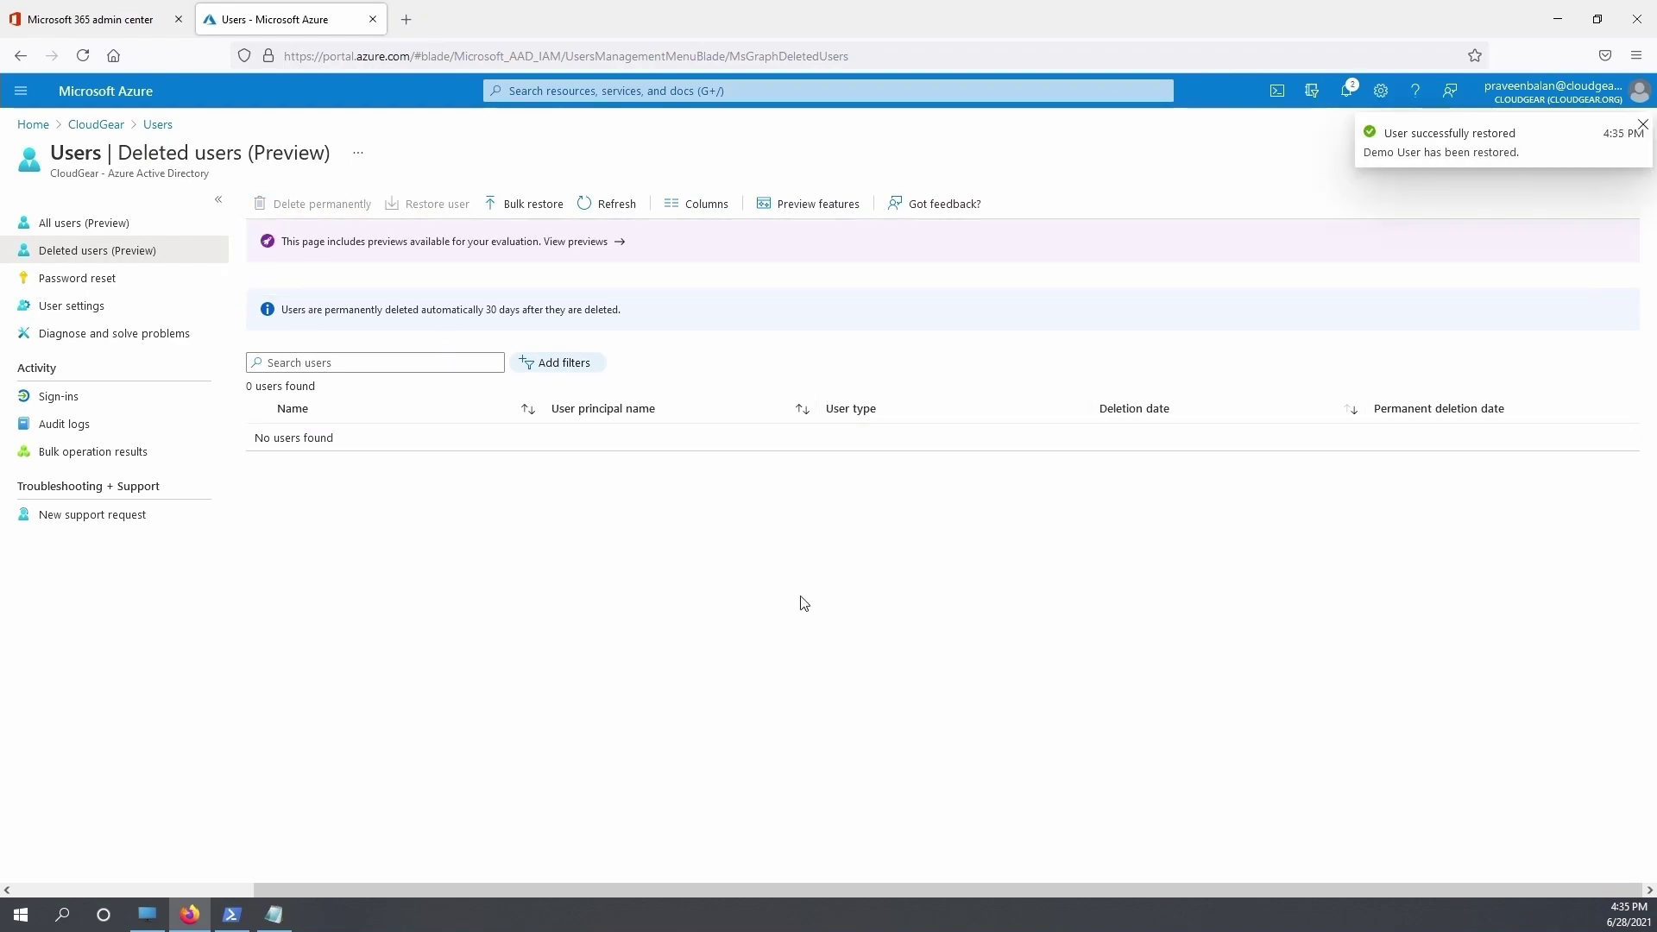
left_click(95, 19)
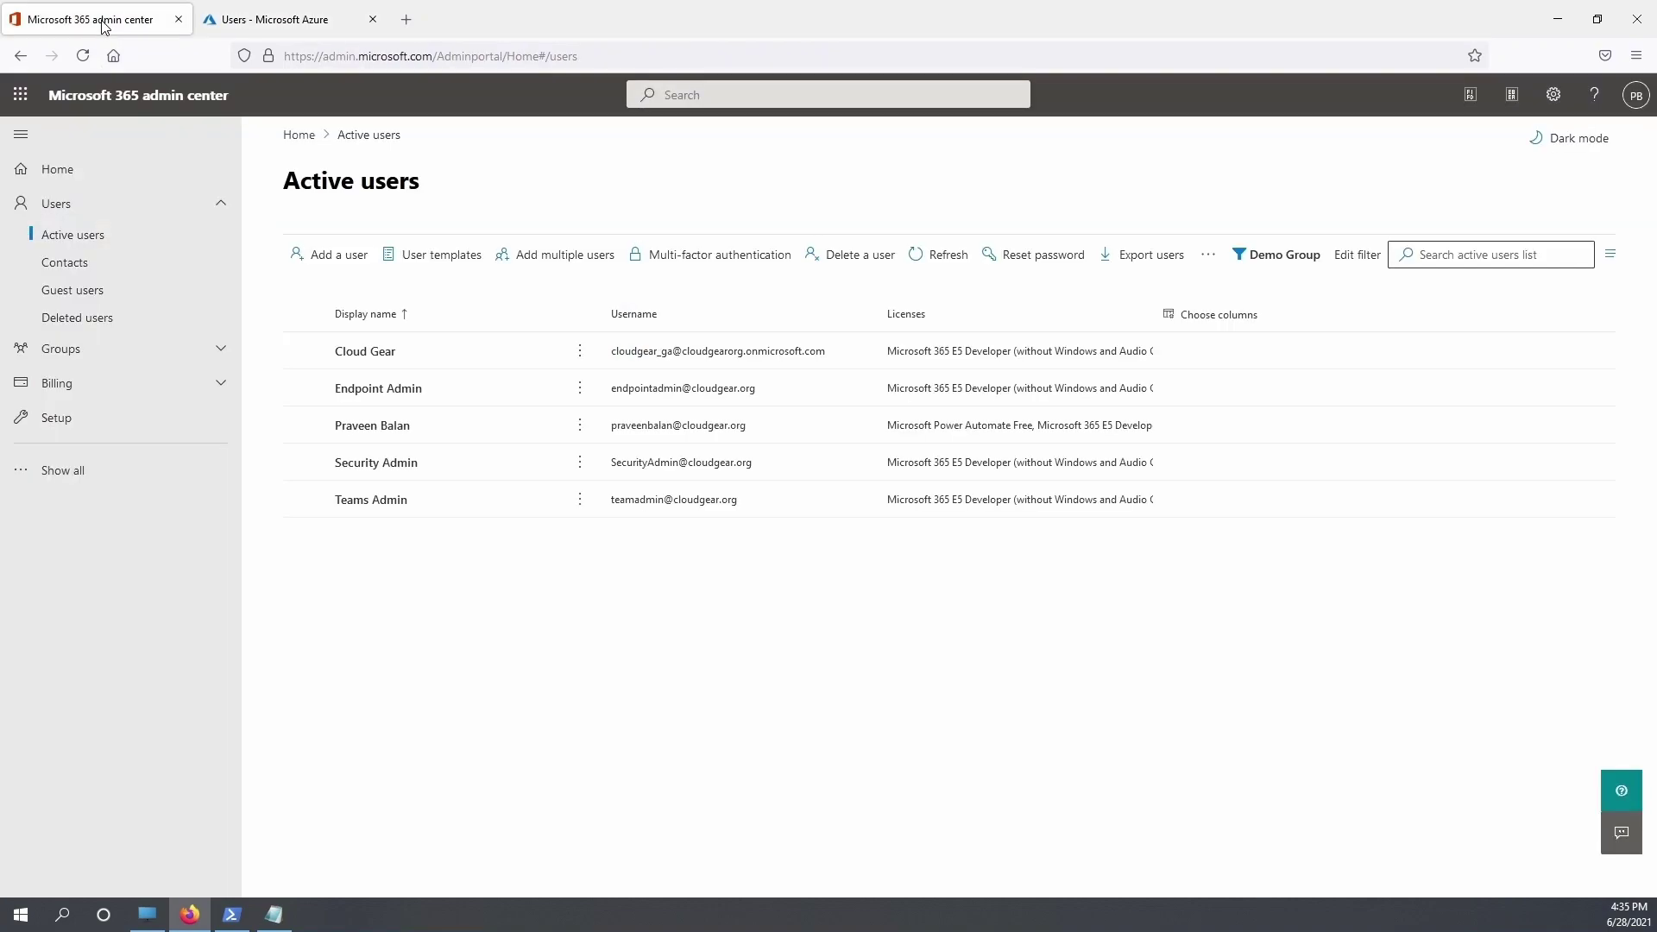
Refresh Active users and save a Microsoft 365 E5 Developer licence for the restored demo user
left_click(948, 257)
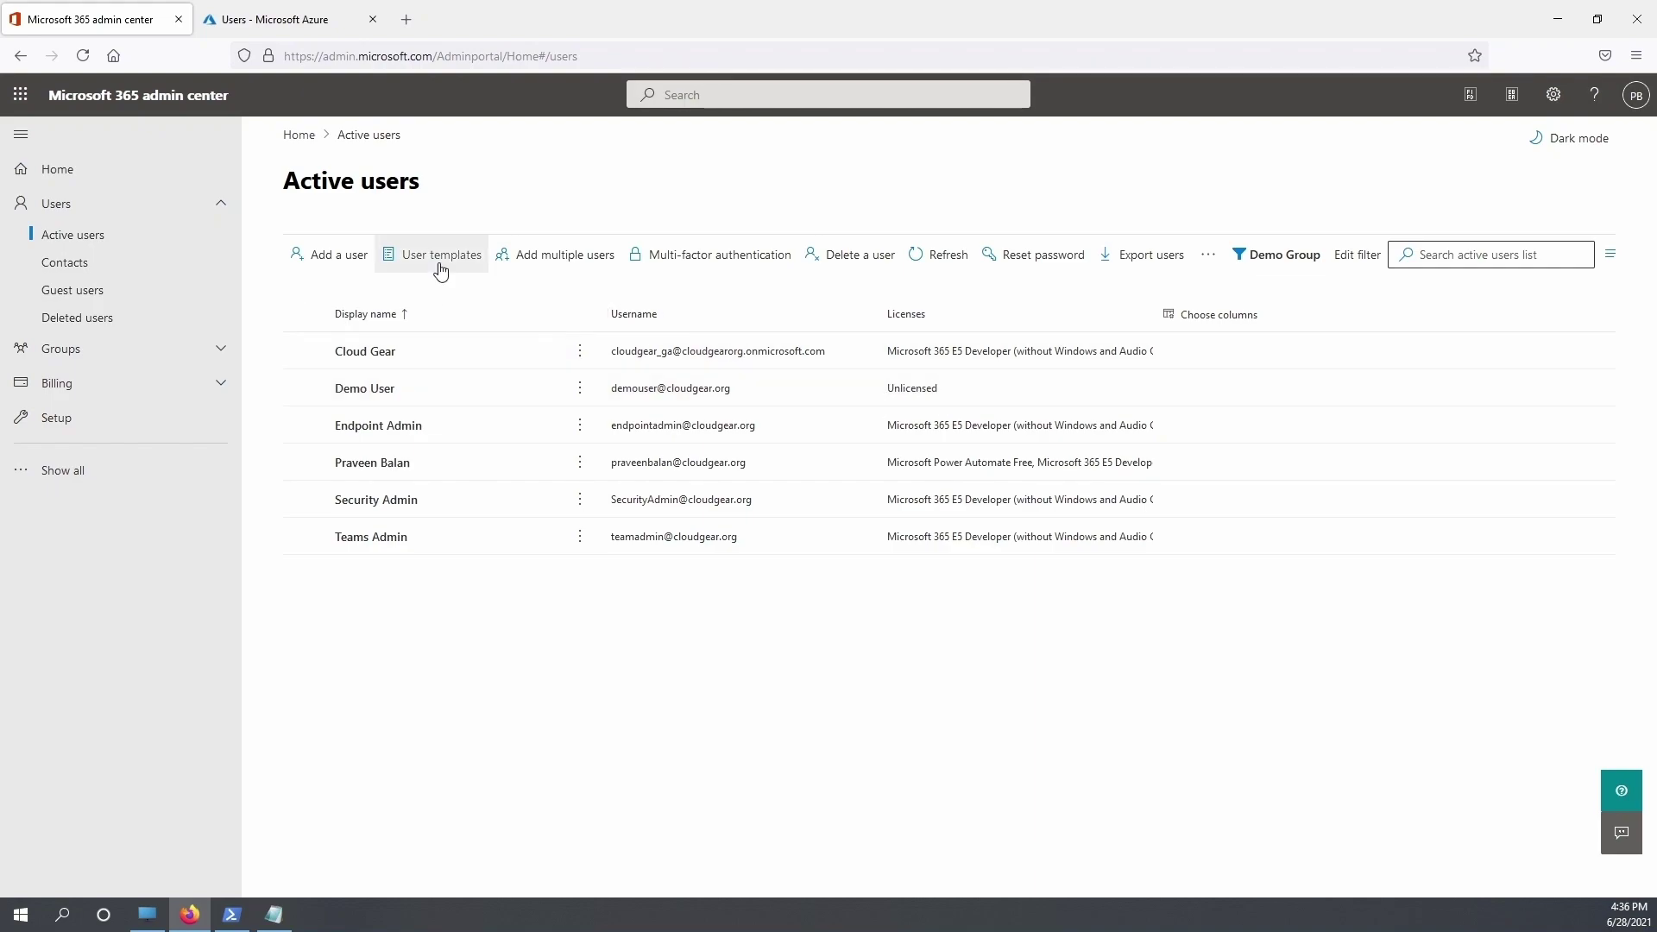
left_click(943, 262)
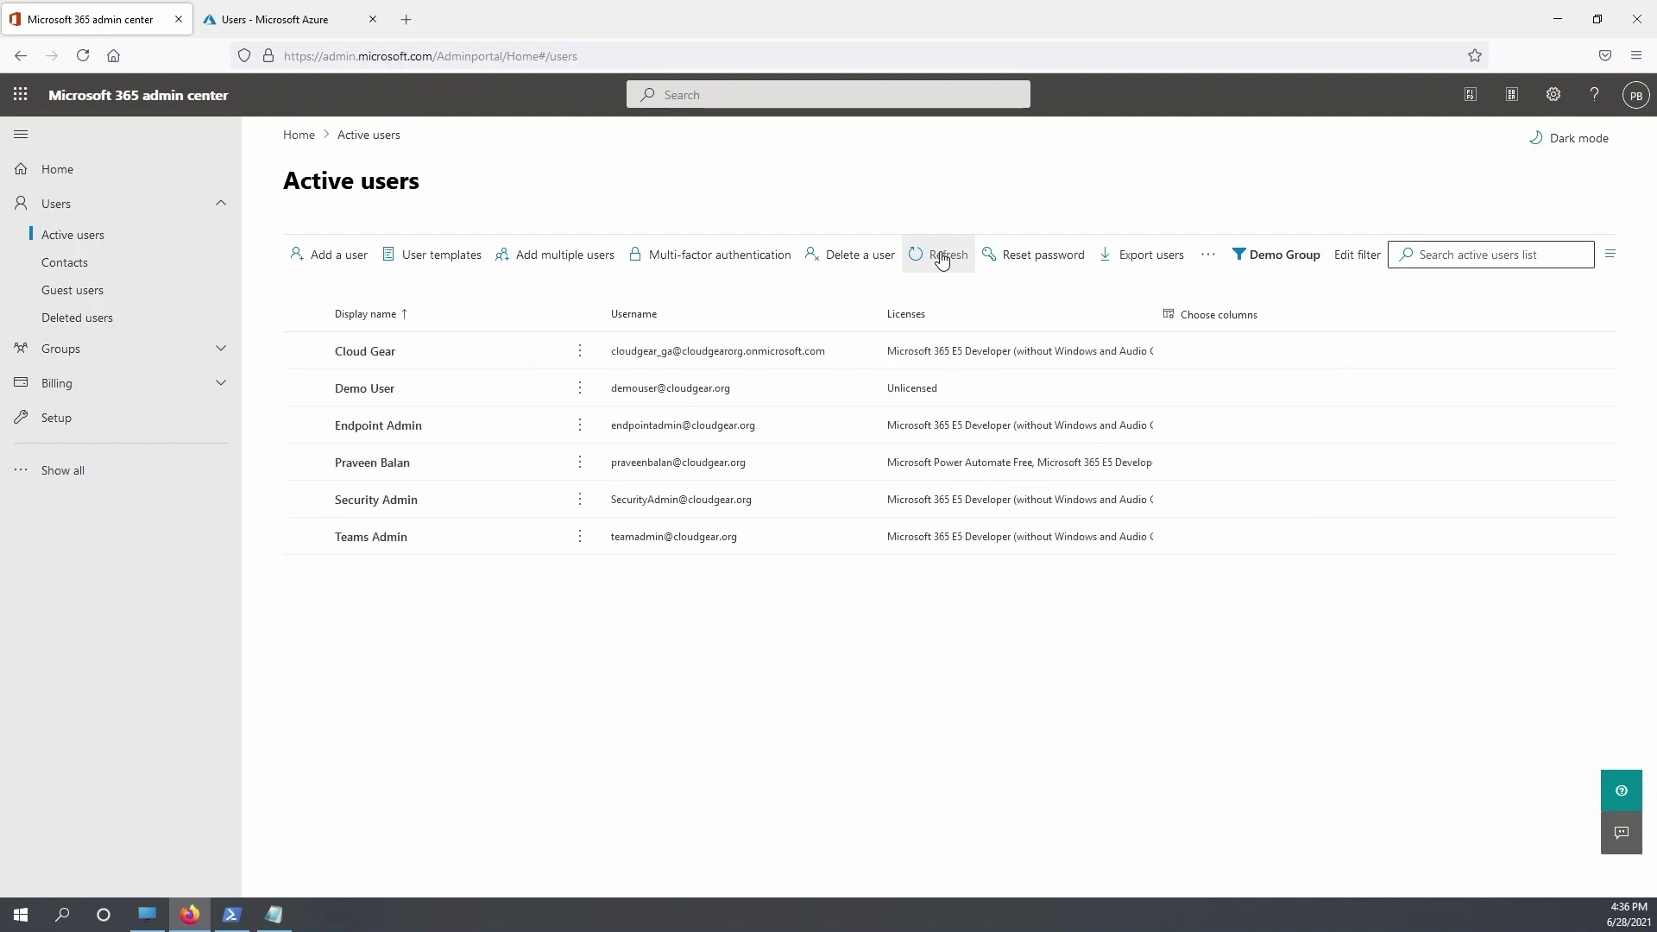
left_click(911, 387)
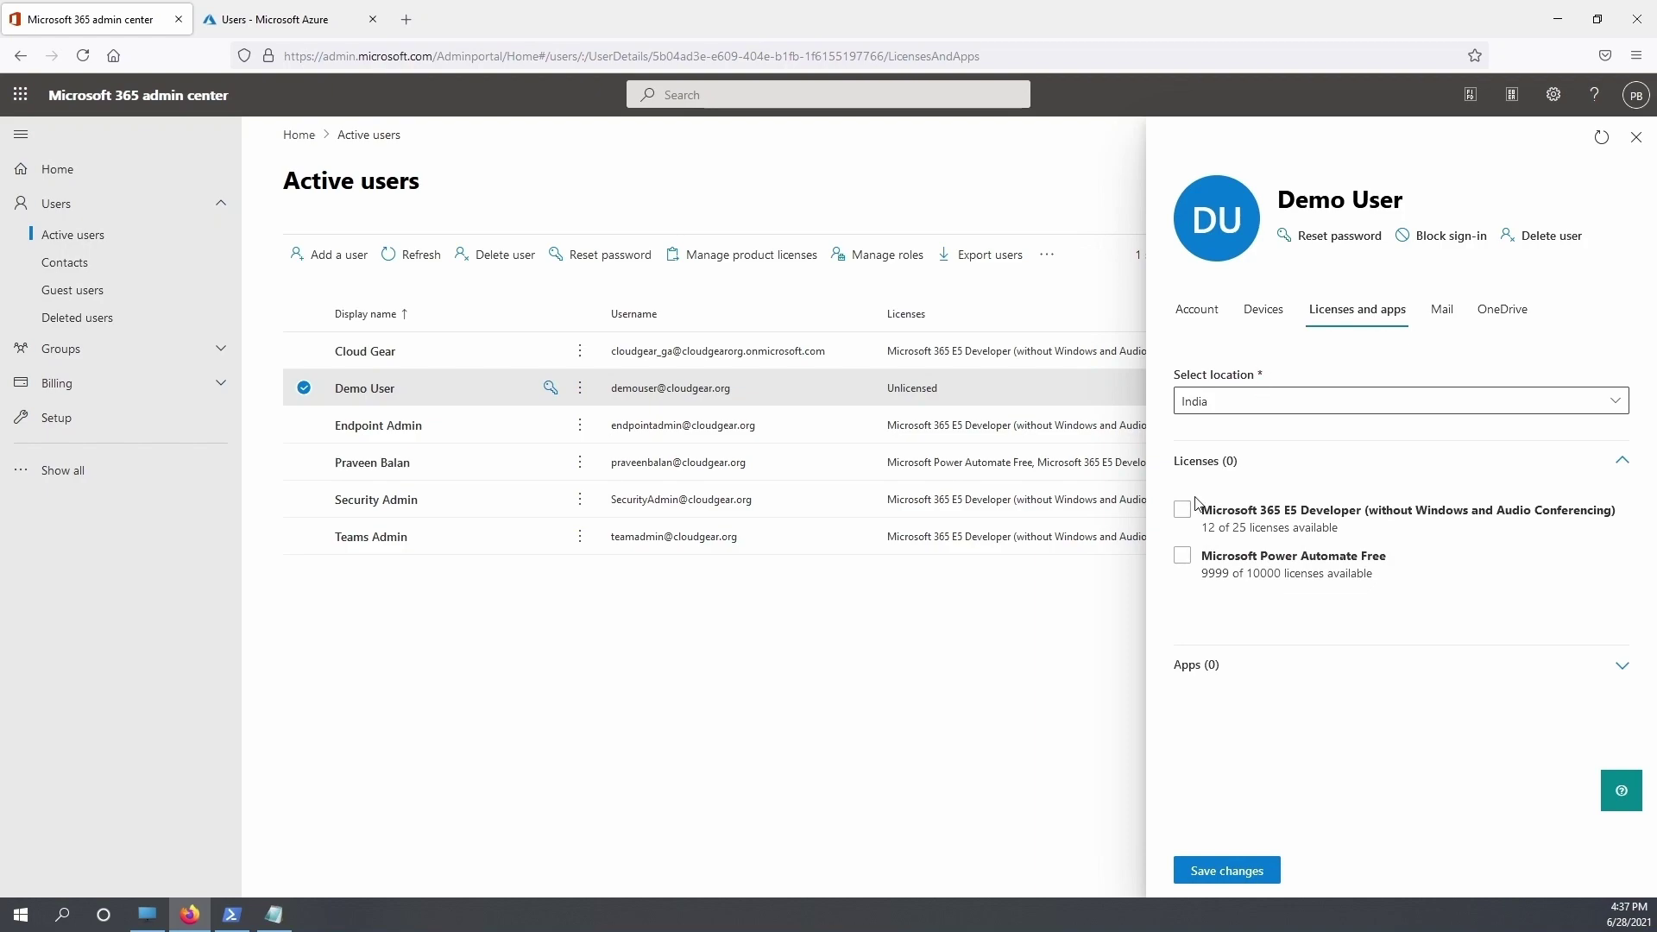
left_click(1195, 513)
left_click(1242, 877)
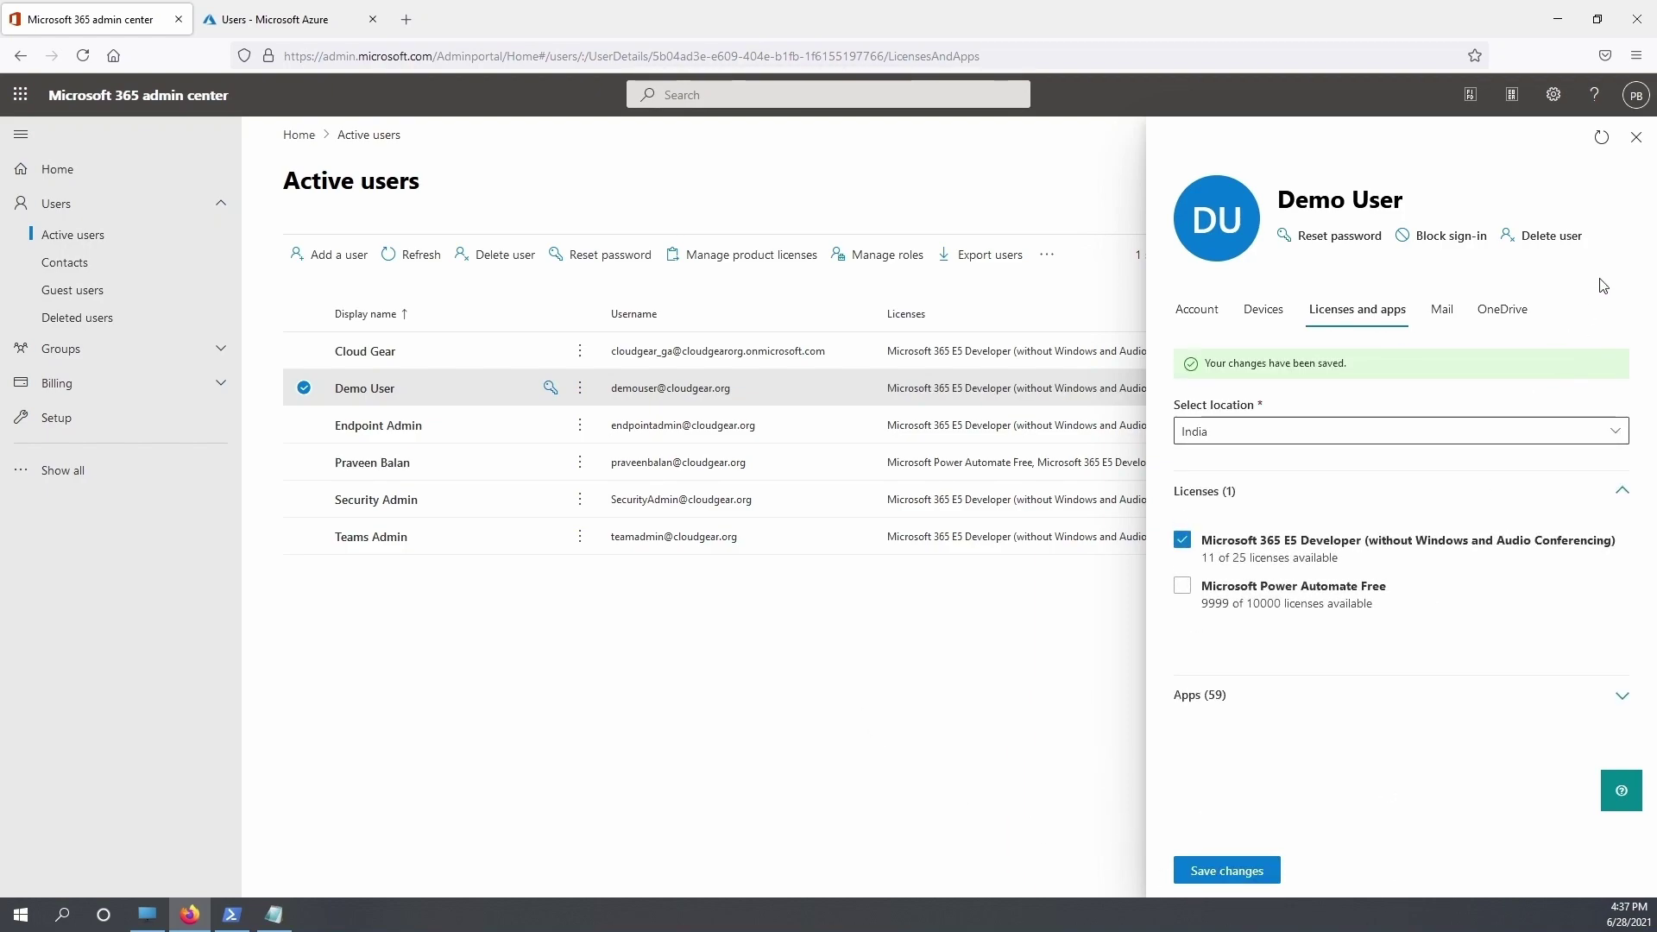
left_click(1636, 136)
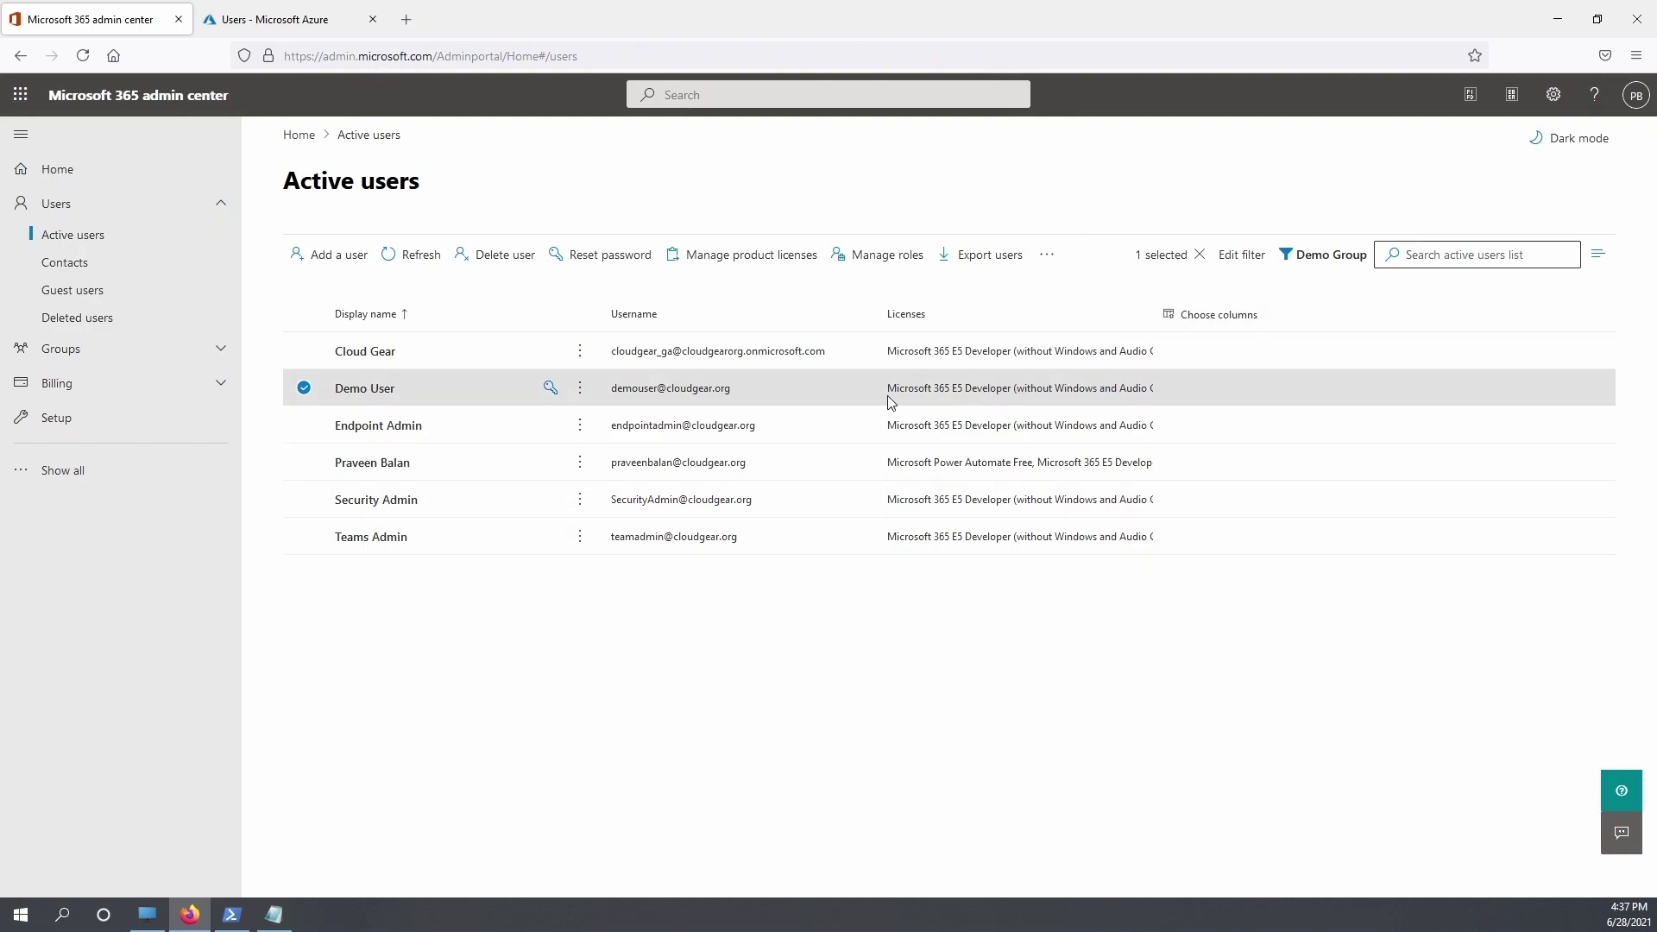
left_click(285, 27)
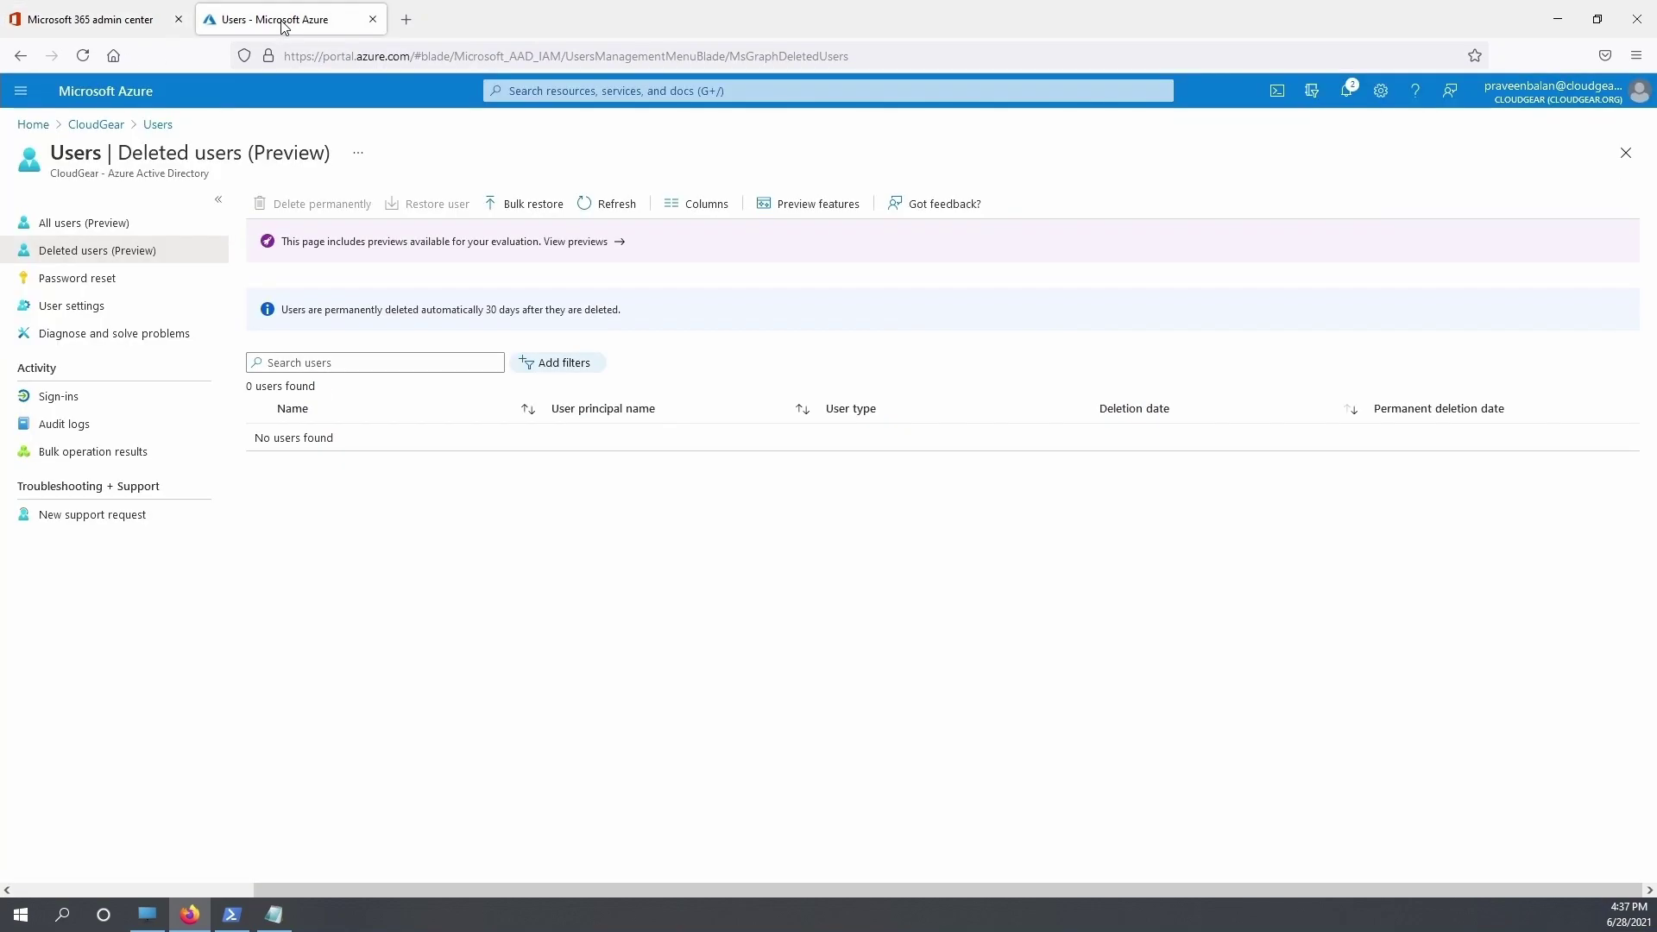
Select the demo user under All users in Azure and confirm its deletion
left_click(84, 224)
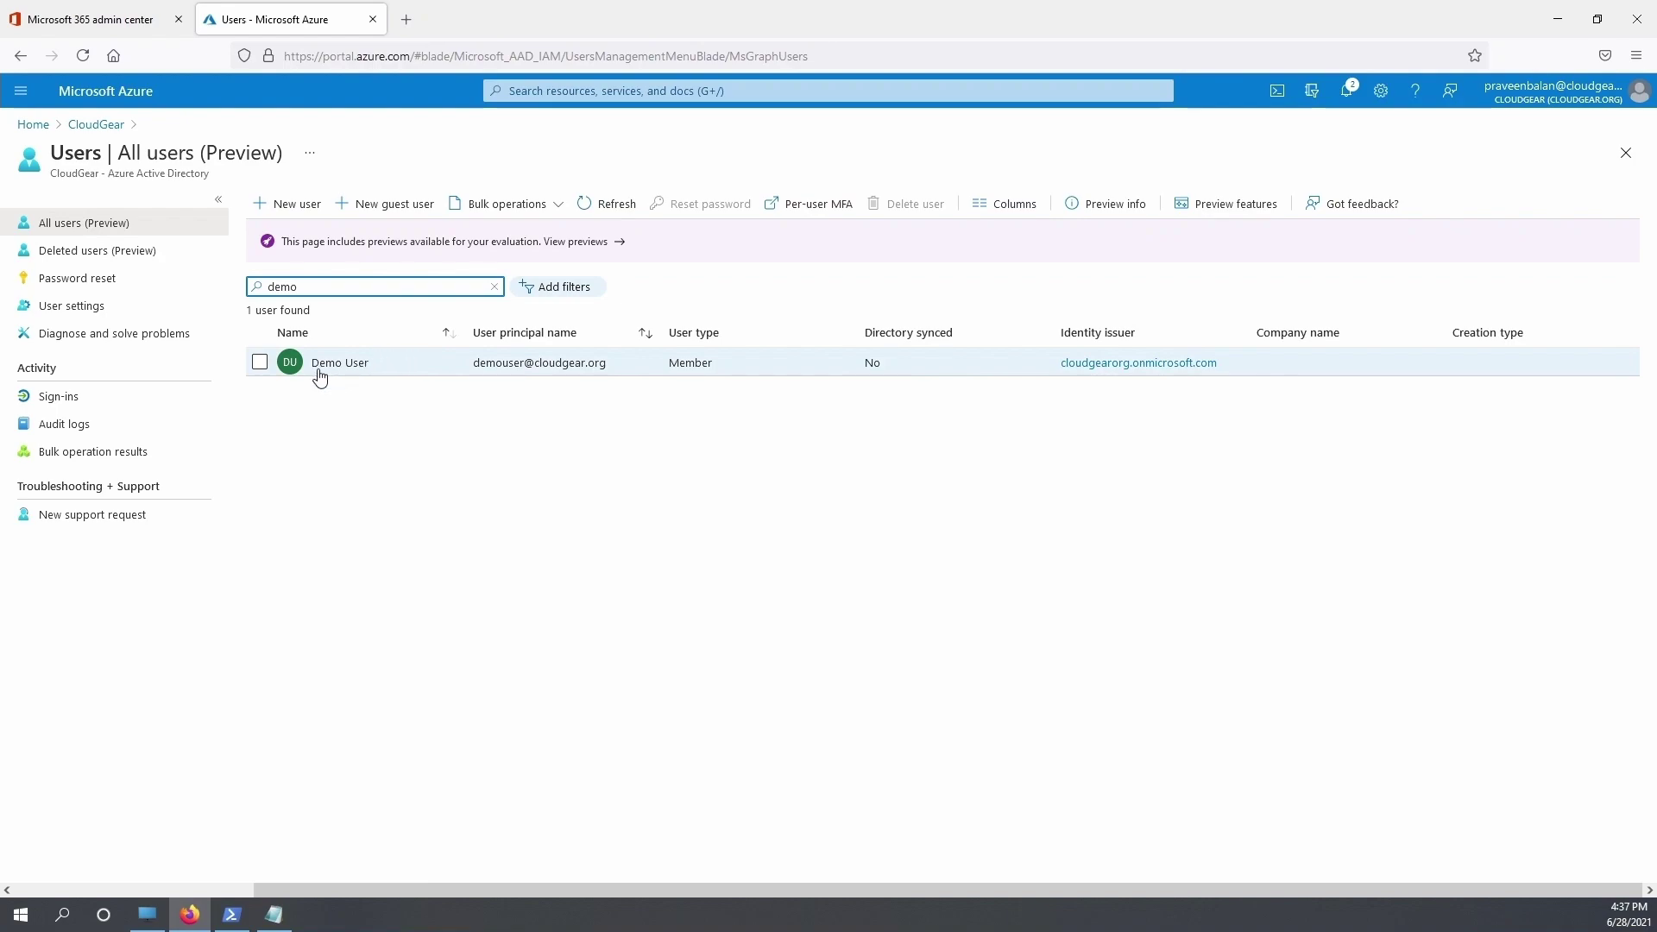
left_click(260, 363)
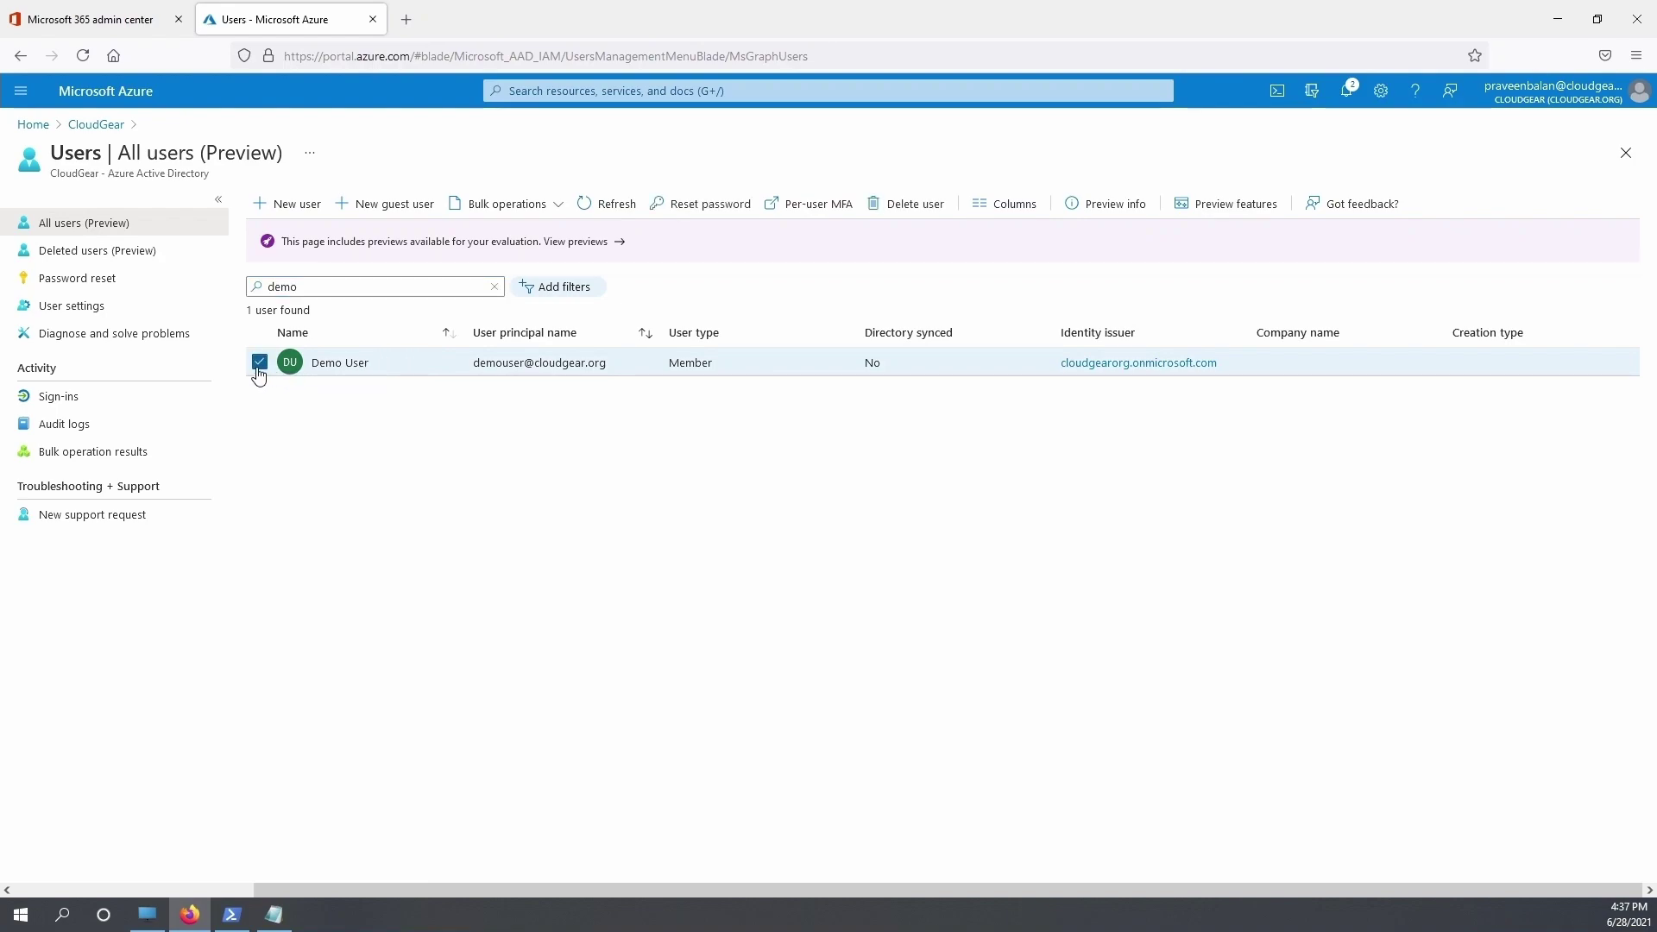
left_click(940, 208)
left_click(277, 272)
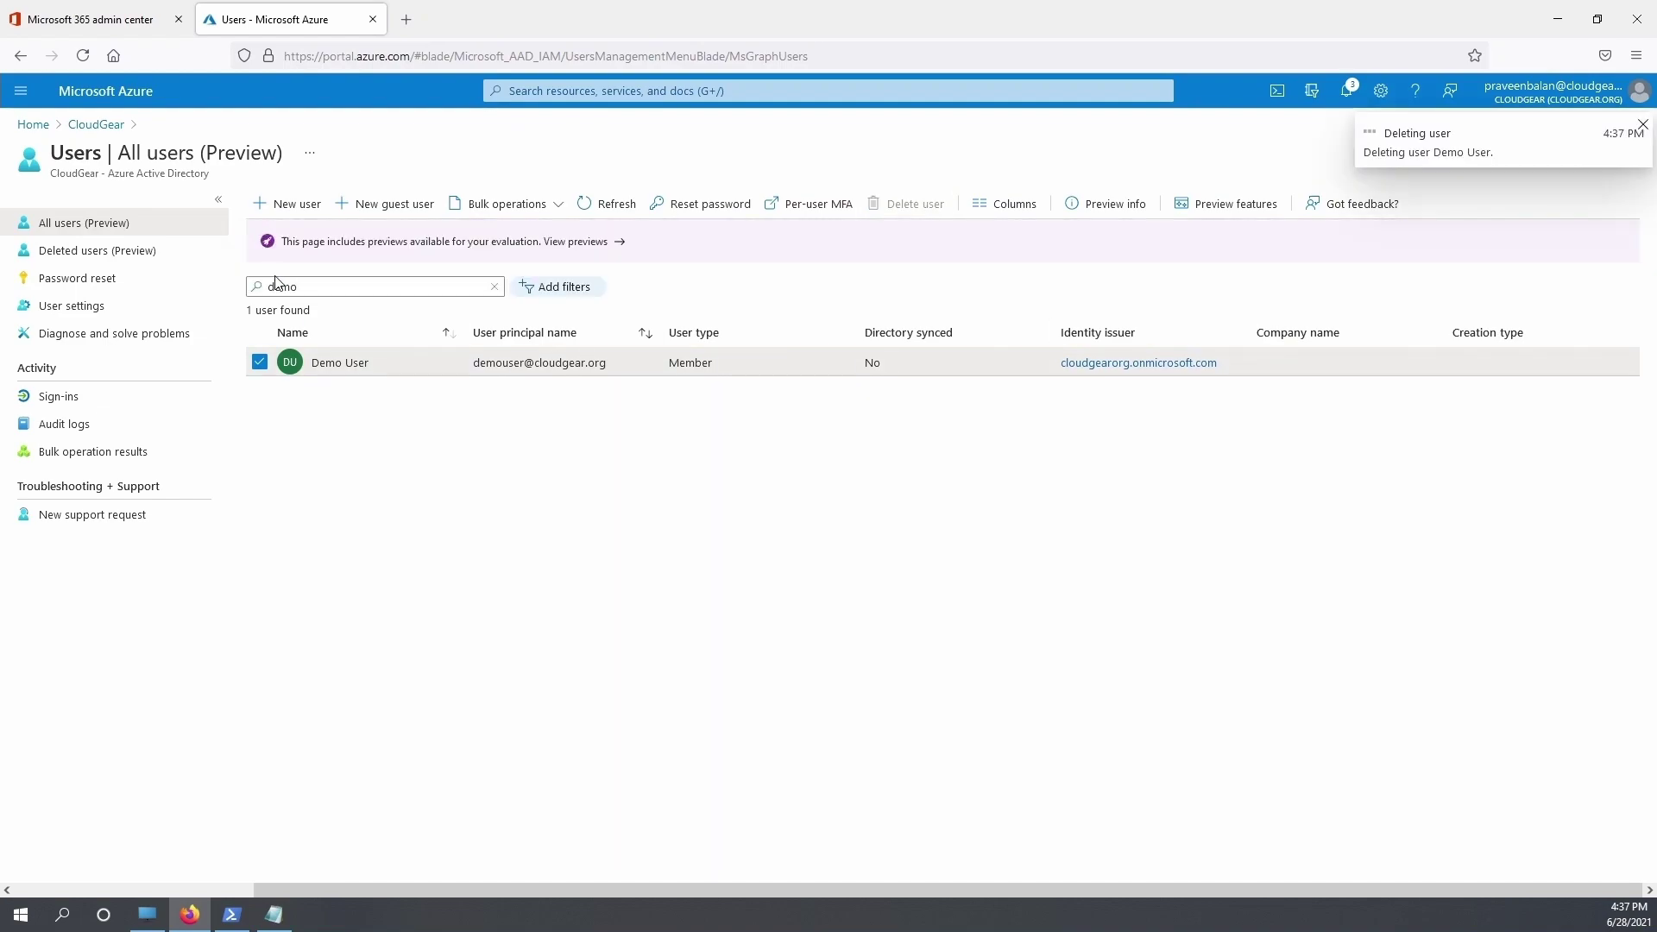
left_click(97, 251)
left_click(132, 20)
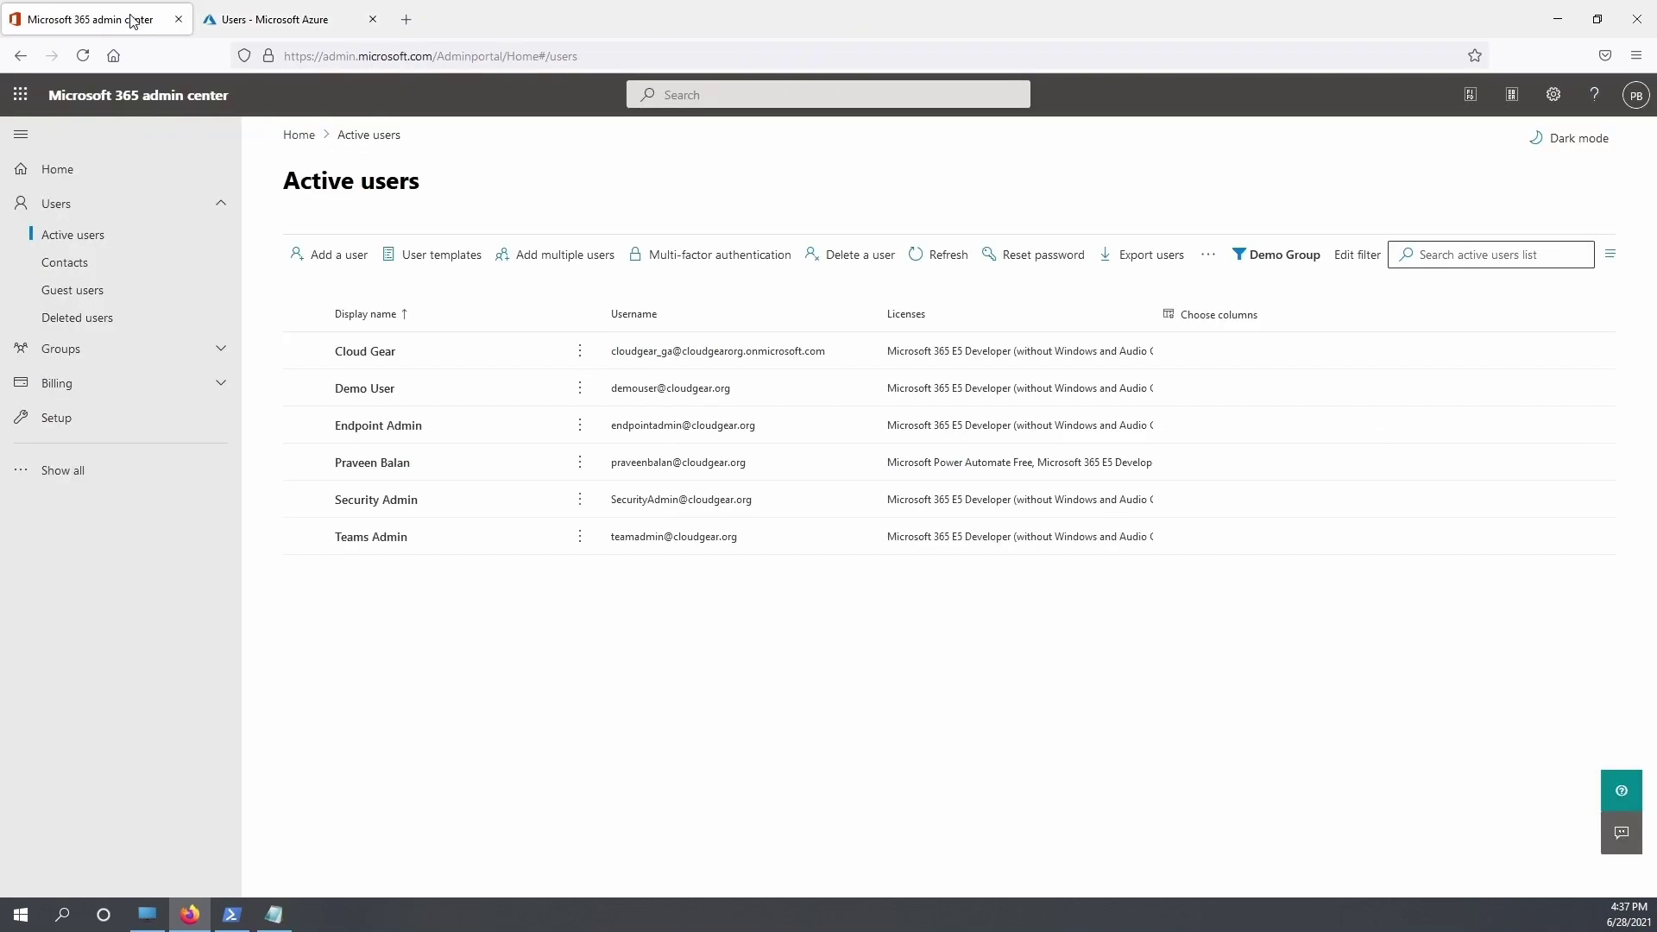